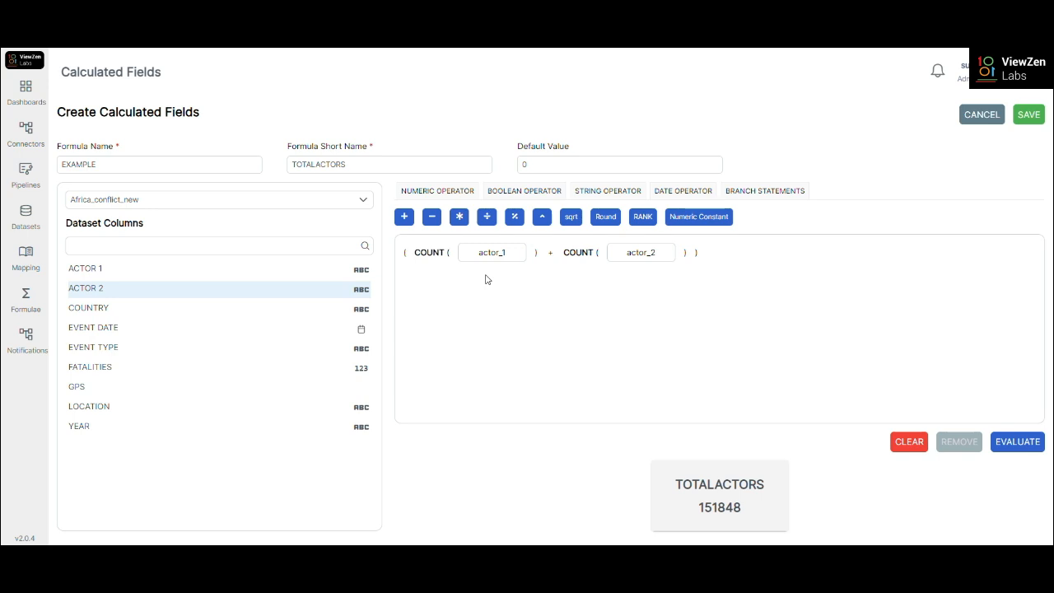
{"action": "left_click_drag", "start_coordinate": [402, 252], "coordinate": [716, 251]}
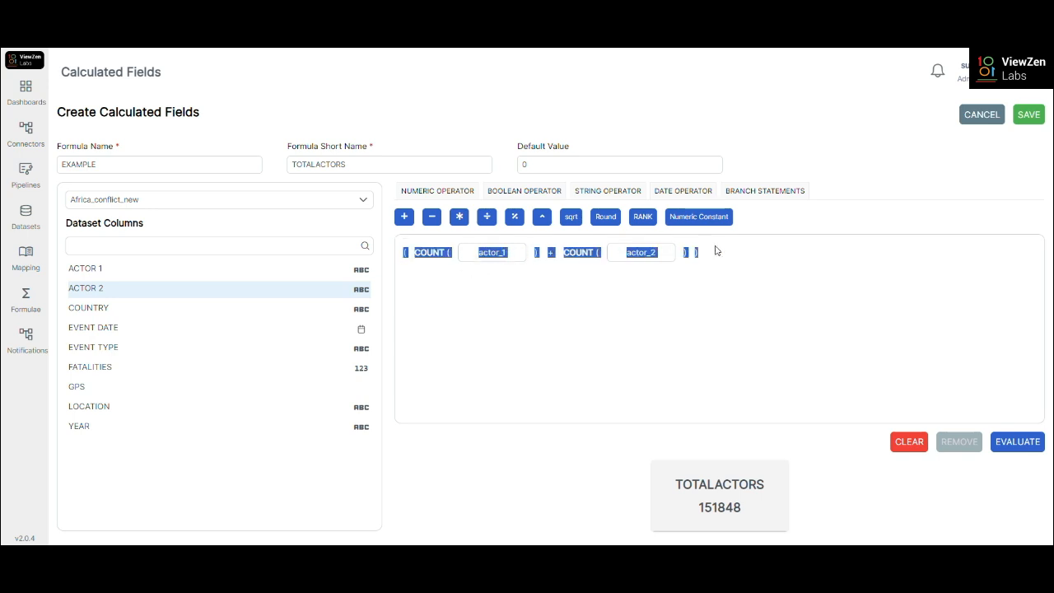
{"action": "left_click", "coordinate": [716, 251]}
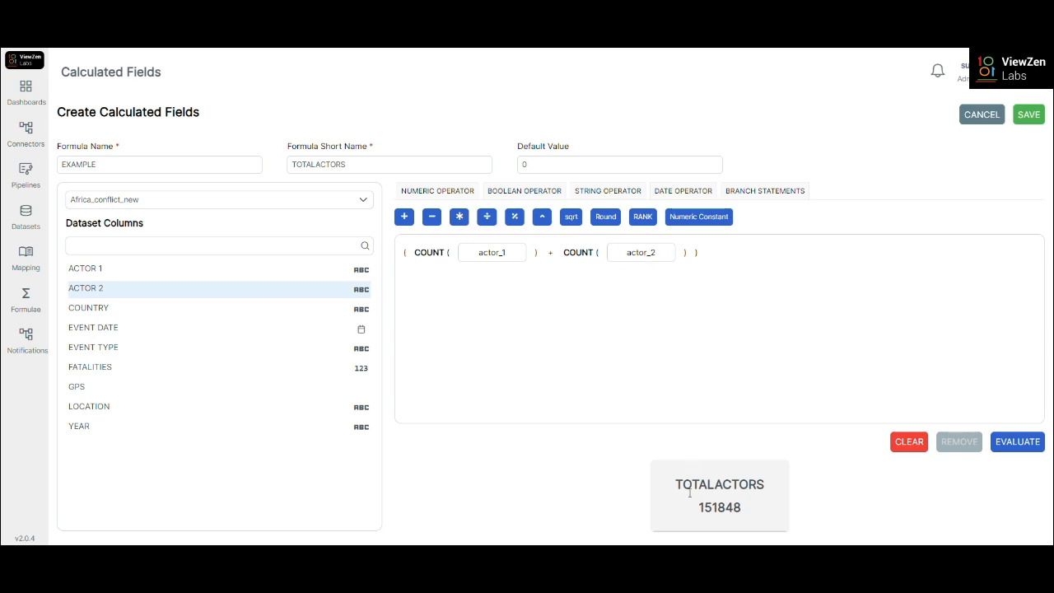
{"action": "left_click_drag", "start_coordinate": [693, 508], "coordinate": [743, 516]}
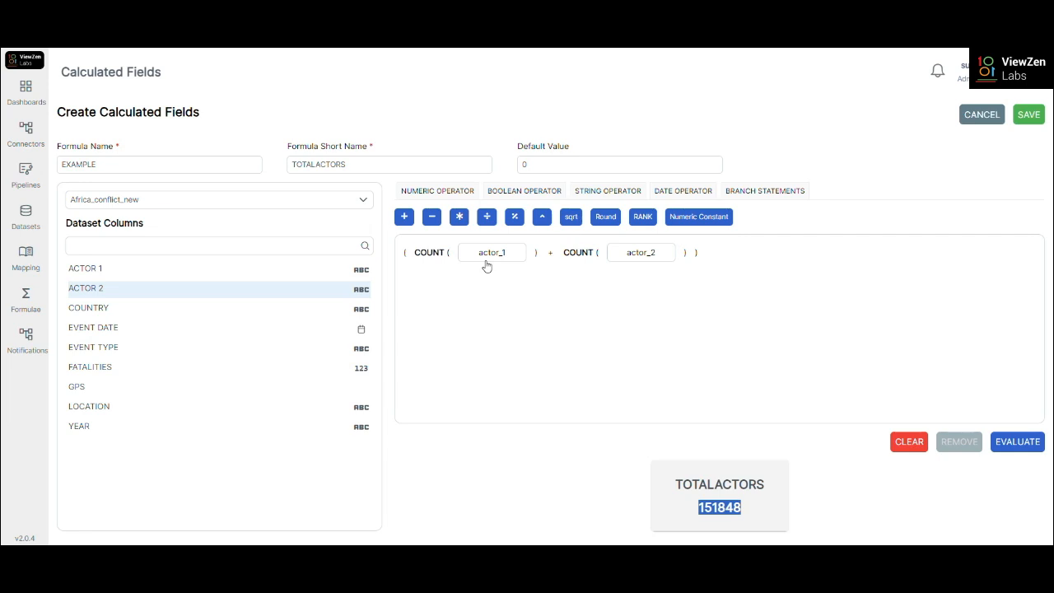
{"action": "left_click", "coordinate": [489, 219]}
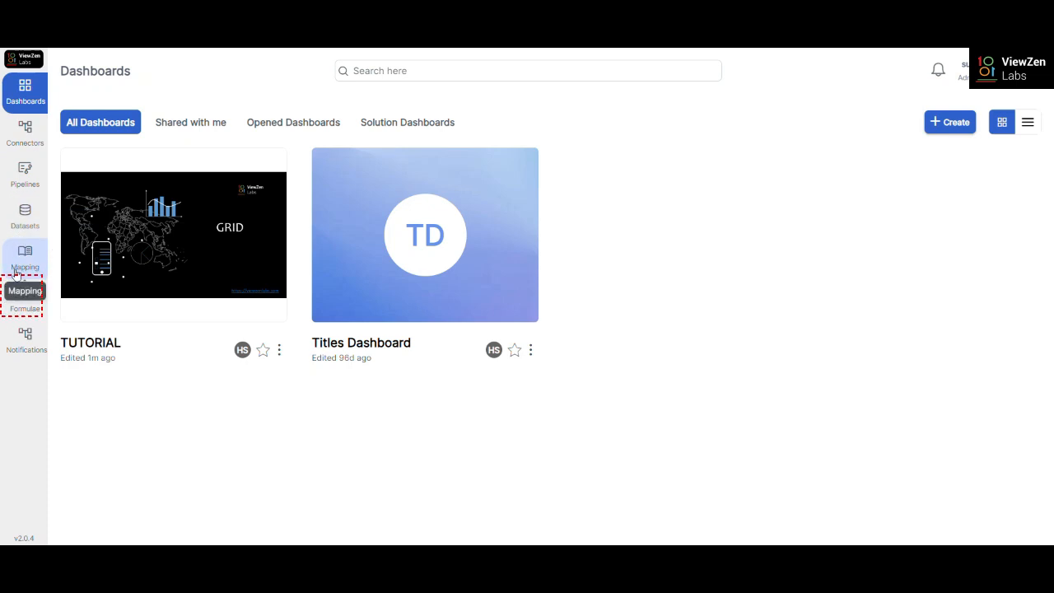
- Open the Formulae page and start creating a new calculated field
{"action": "left_click", "coordinate": [22, 302]}
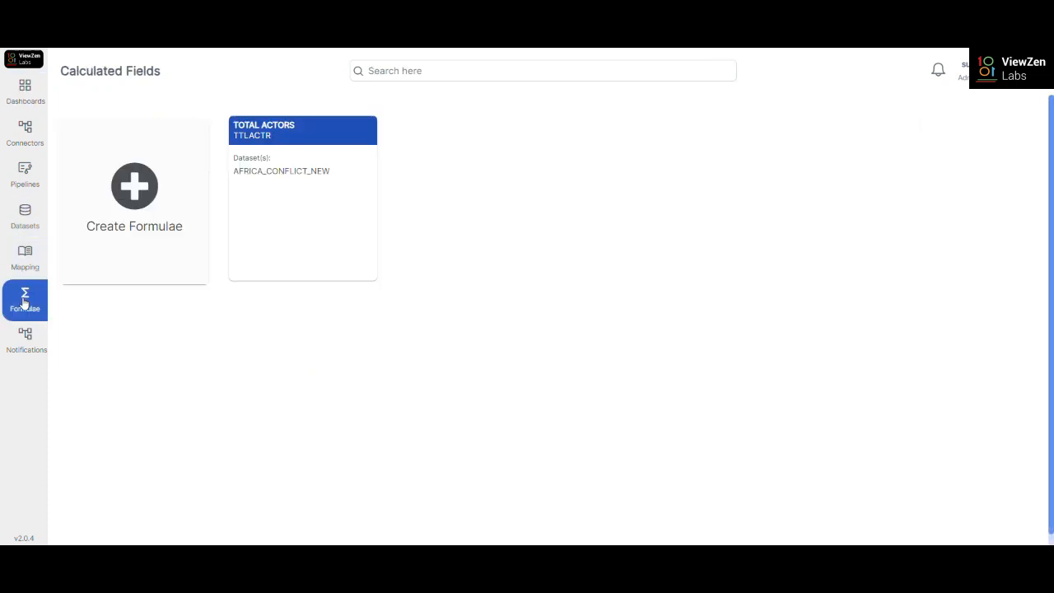
{"action": "mouse_move", "coordinate": [274, 226]}
{"action": "left_click_drag", "start_coordinate": [62, 72], "coordinate": [162, 82]}
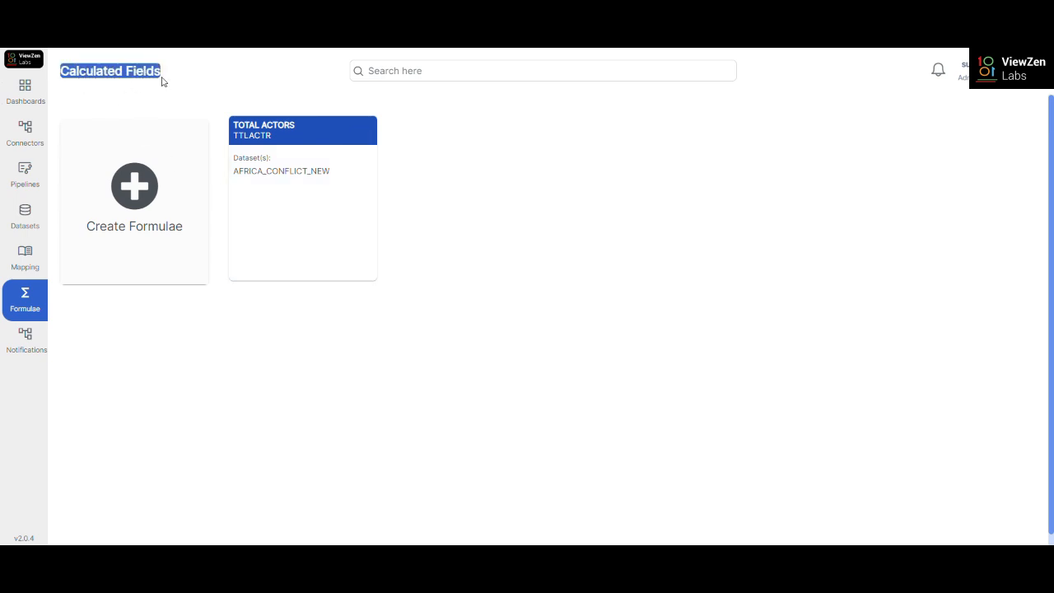
{"action": "left_click", "coordinate": [162, 82]}
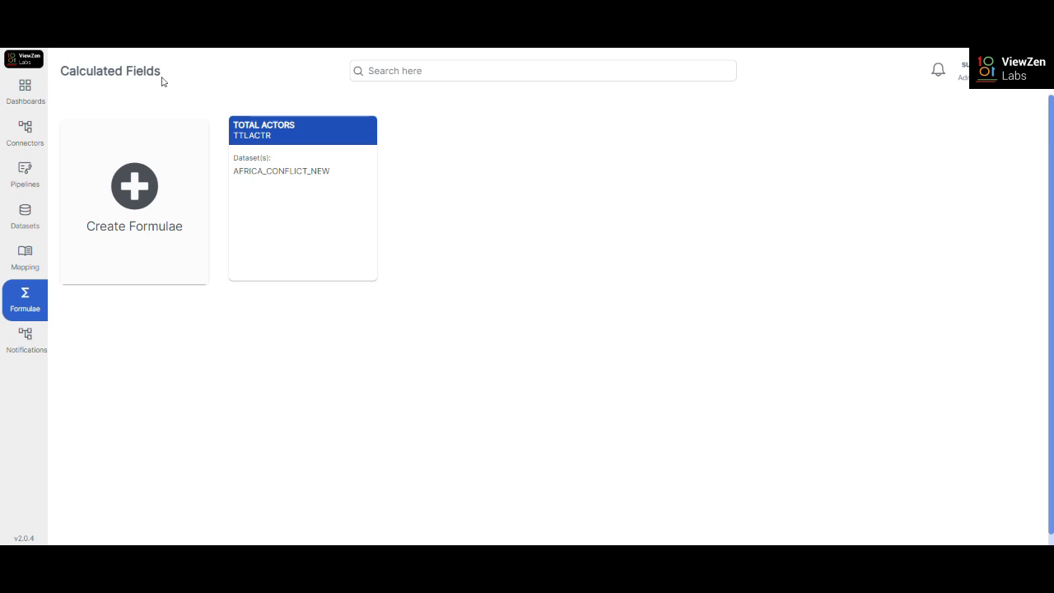
{"action": "left_click", "coordinate": [135, 188]}
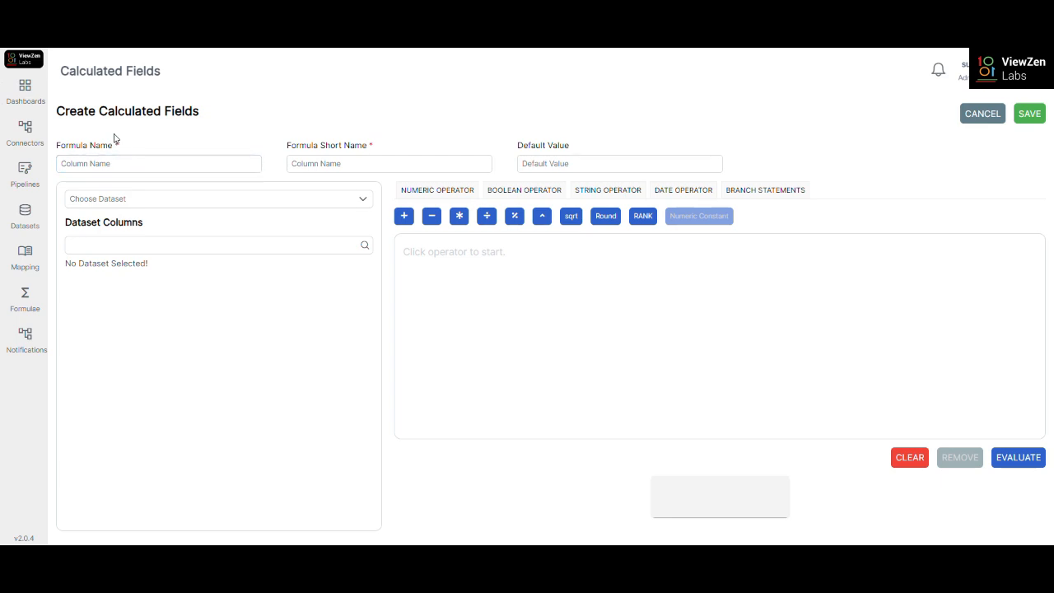
- Choose Africa_conflict_new as the dataset for the new calculated field
{"action": "left_click", "coordinate": [224, 164]}
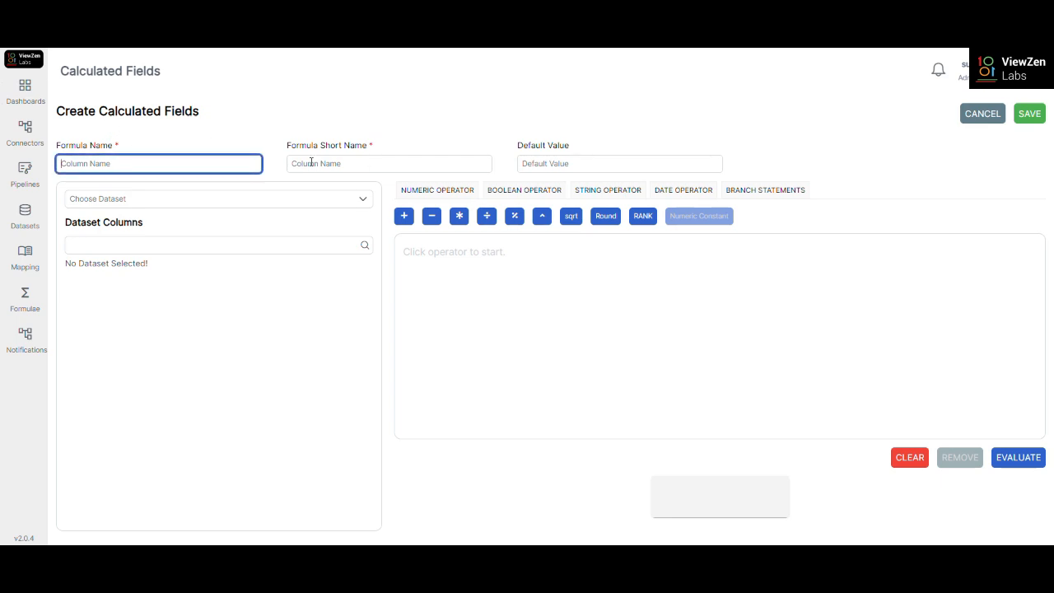
{"action": "left_click", "coordinate": [527, 163]}
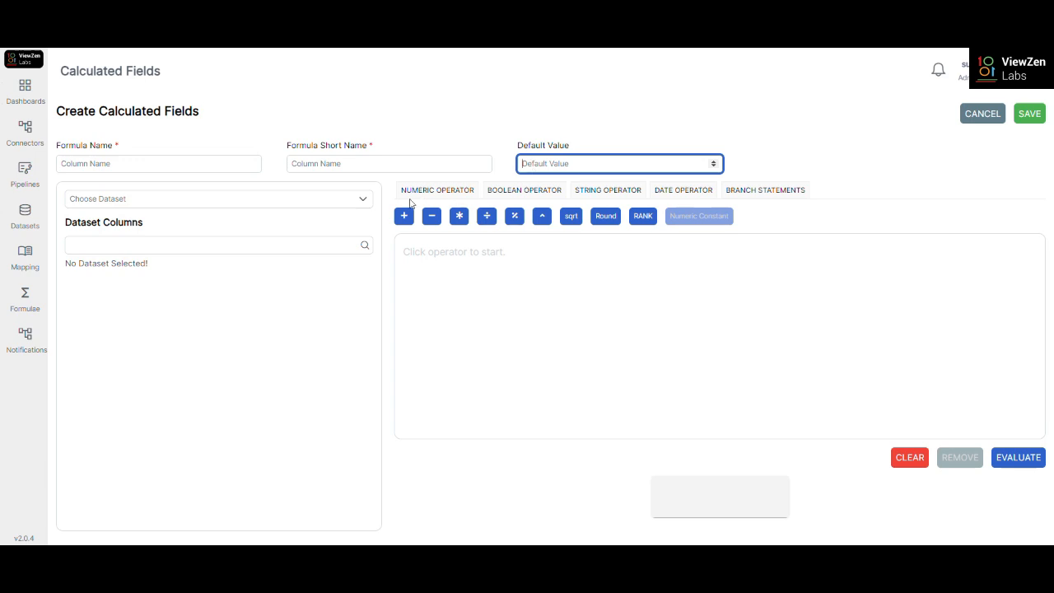
{"action": "left_click", "coordinate": [356, 201]}
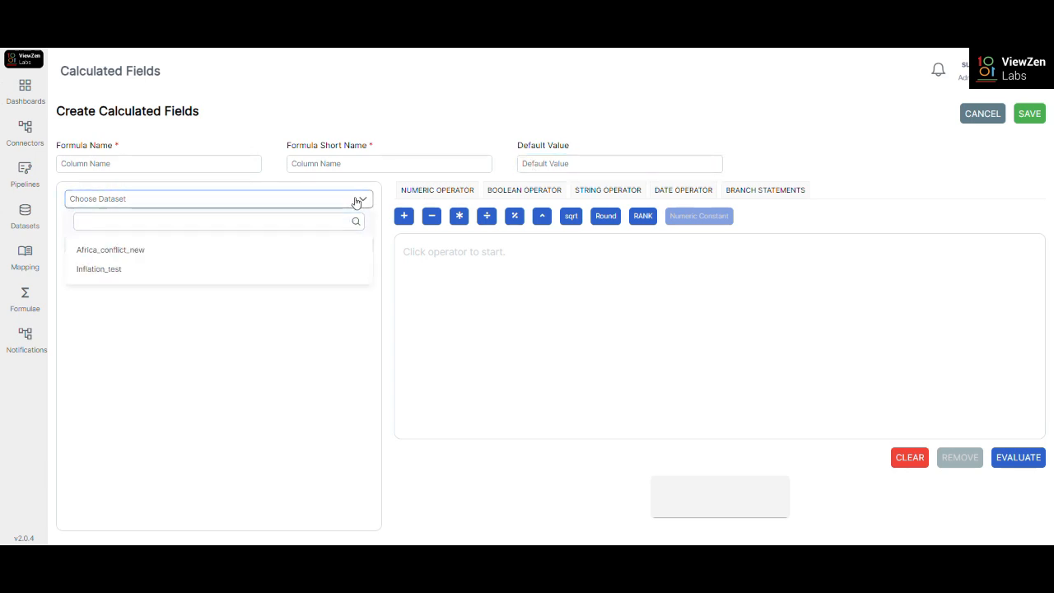
{"action": "left_click", "coordinate": [357, 202]}
{"action": "left_click", "coordinate": [324, 244]}
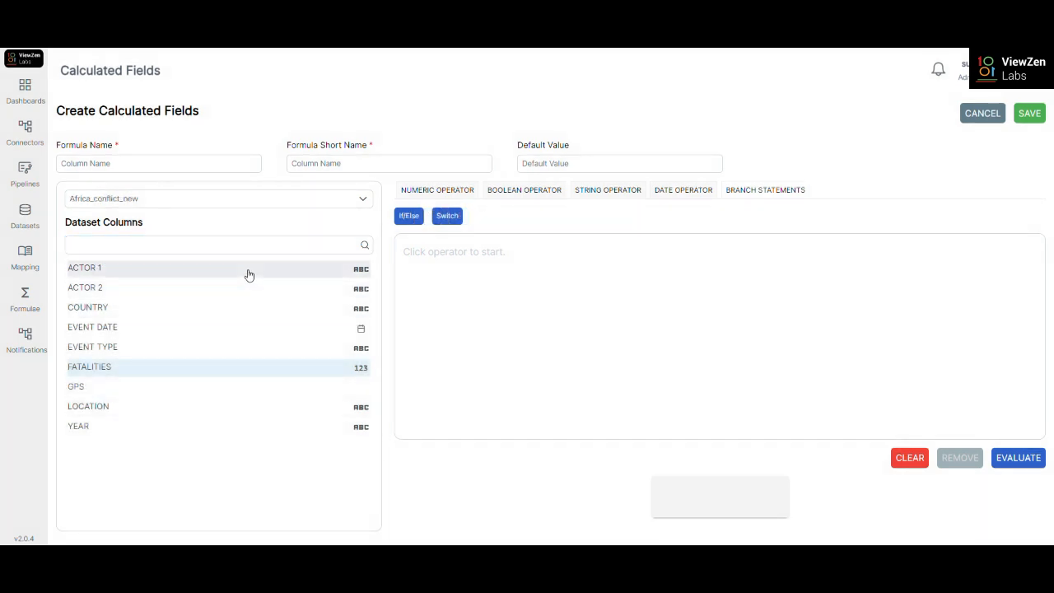
- Examine the aggregation options offered for the ACTOR 1, FATALITIES and EVENT TYPE dataset columns
{"action": "left_click", "coordinate": [188, 276]}
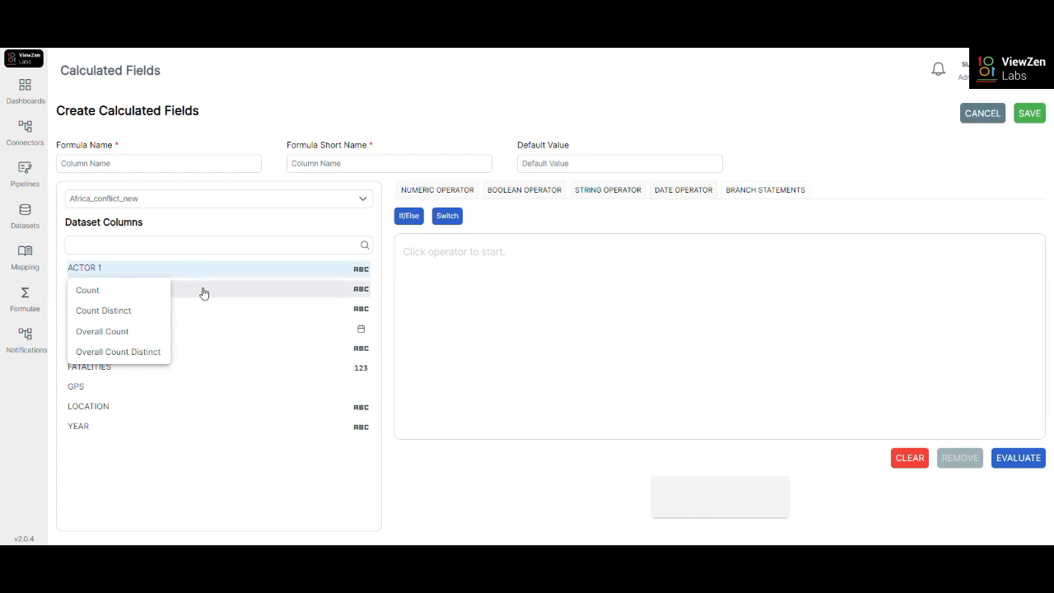
{"action": "left_click", "coordinate": [203, 292]}
{"action": "left_click", "coordinate": [106, 365]}
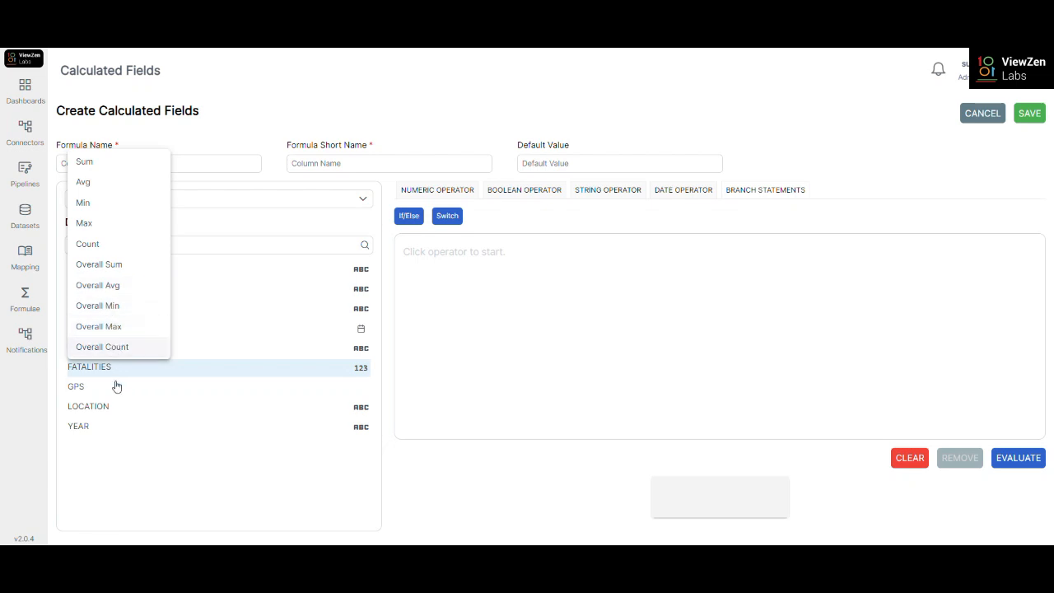
{"action": "left_click", "coordinate": [116, 453]}
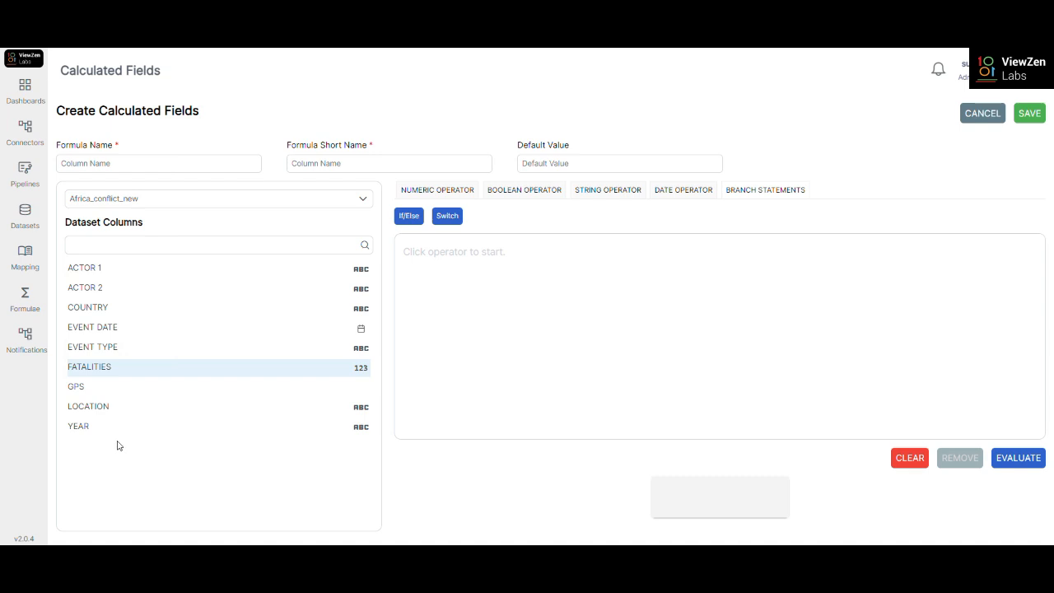
{"action": "left_click", "coordinate": [100, 353]}
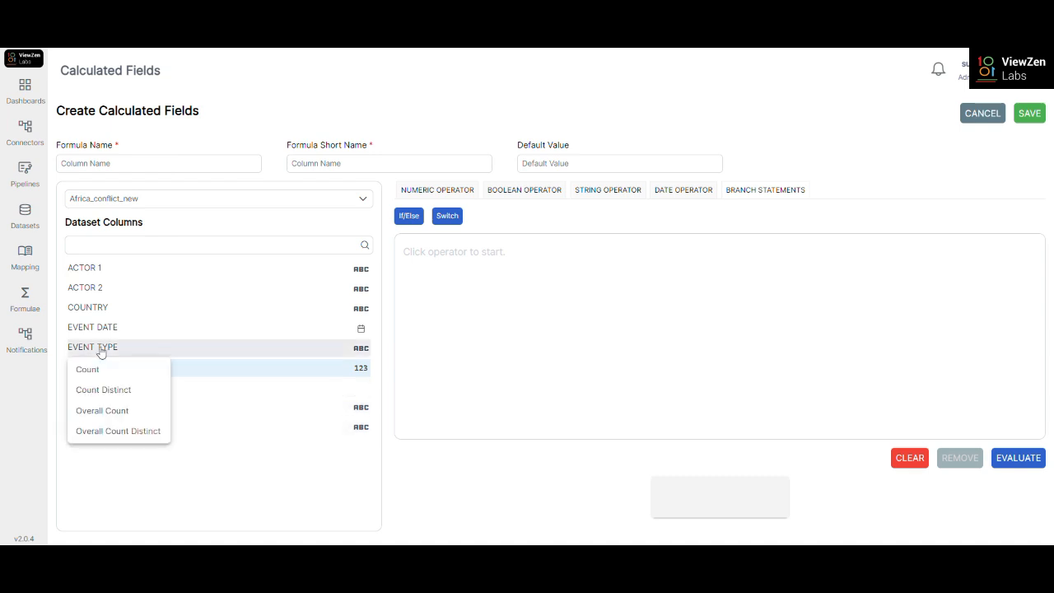
{"action": "left_click", "coordinate": [101, 352]}
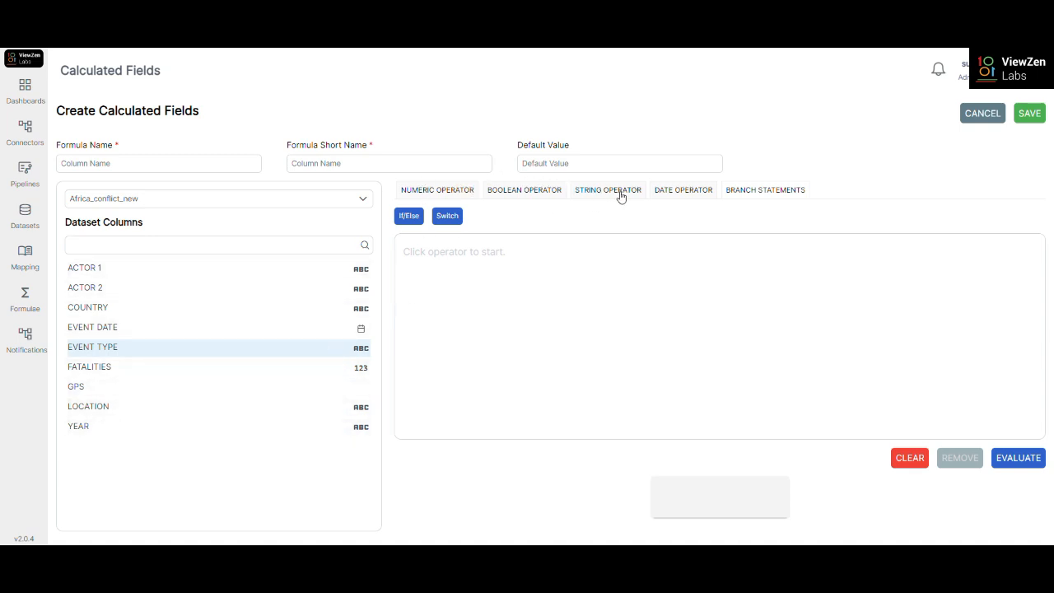
- Review which operators the numeric, boolean, string, date and branch statement categories offer for building a formula
{"action": "left_click", "coordinate": [468, 195]}
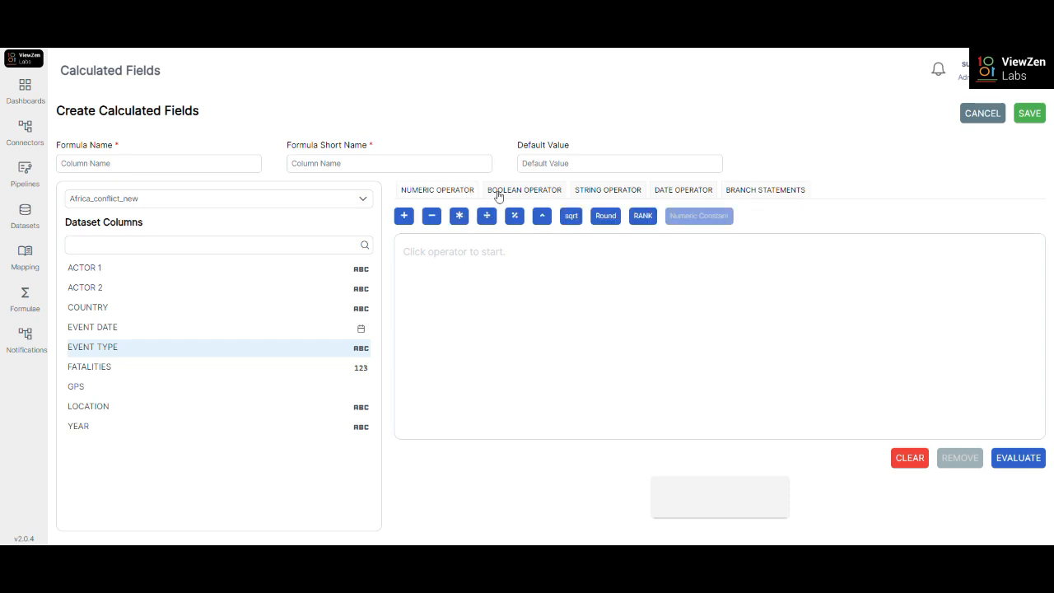
{"action": "left_click", "coordinate": [500, 196]}
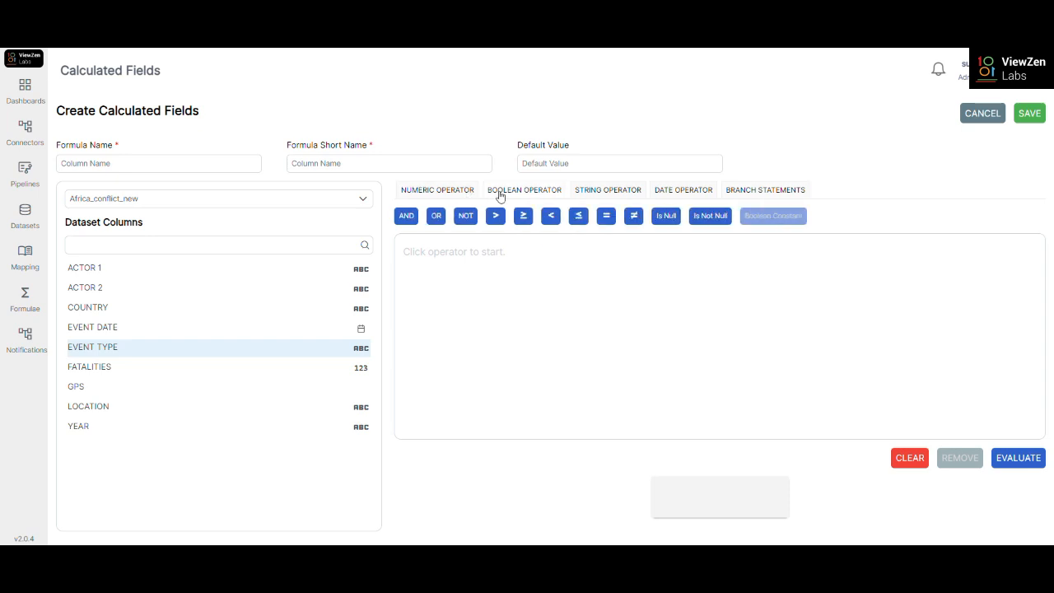
{"action": "left_click", "coordinate": [599, 192]}
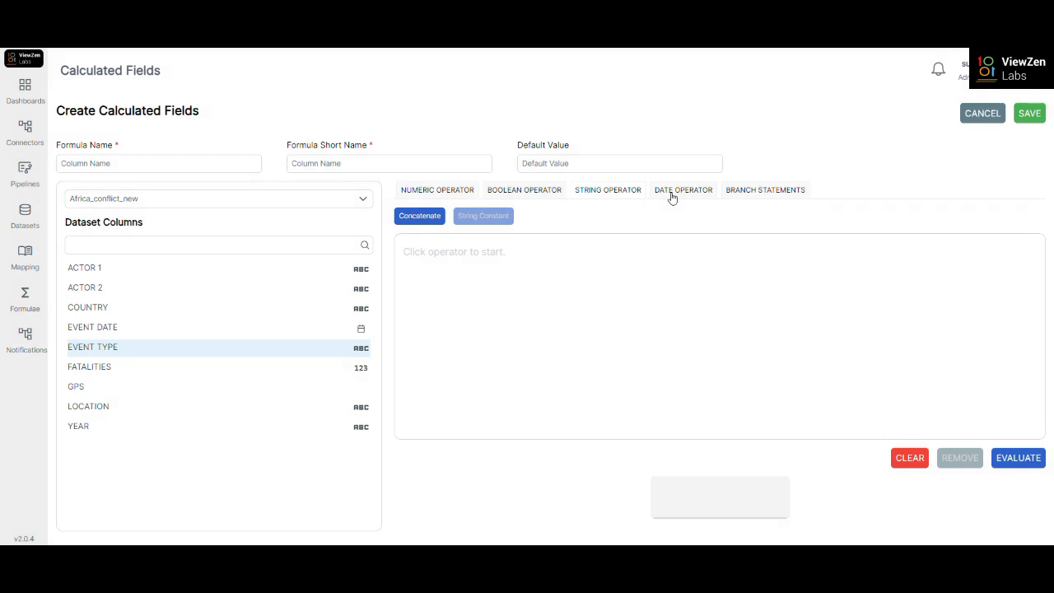
{"action": "left_click", "coordinate": [673, 195]}
{"action": "left_click", "coordinate": [733, 196]}
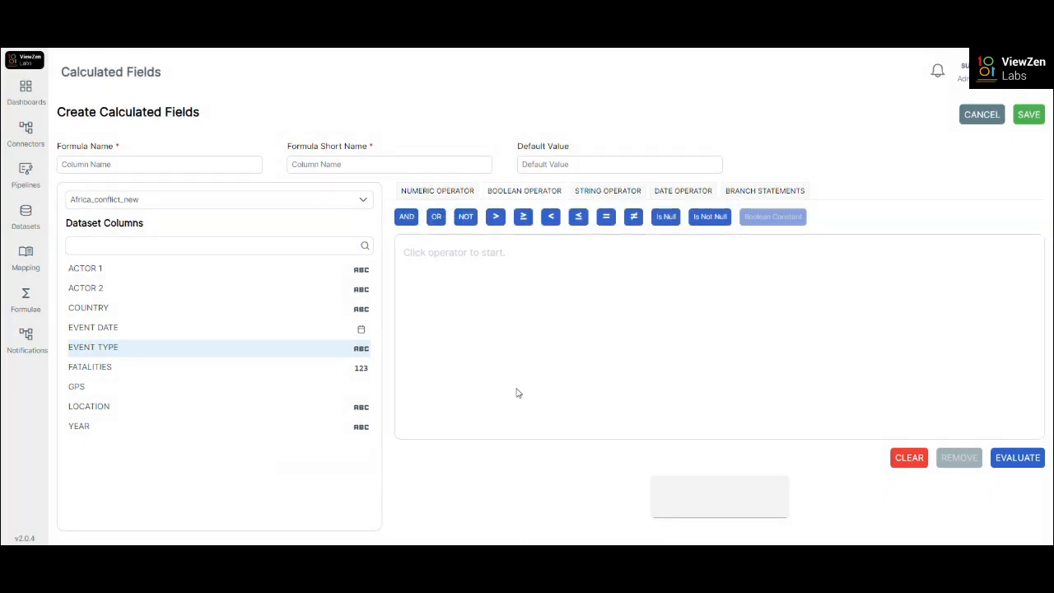
{"action": "left_click", "coordinate": [429, 194]}
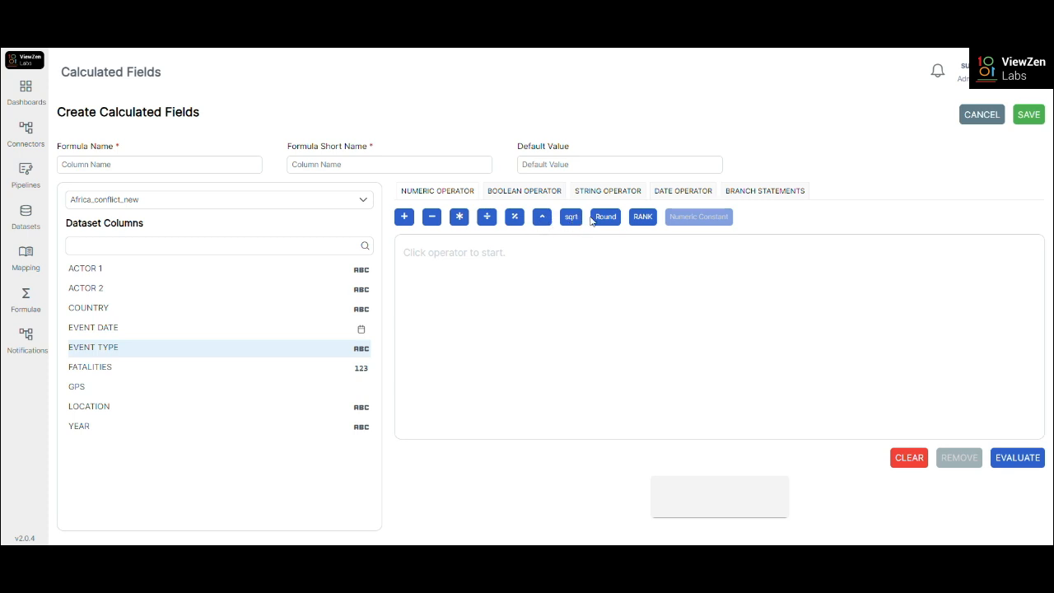
{"action": "left_click", "coordinate": [543, 194]}
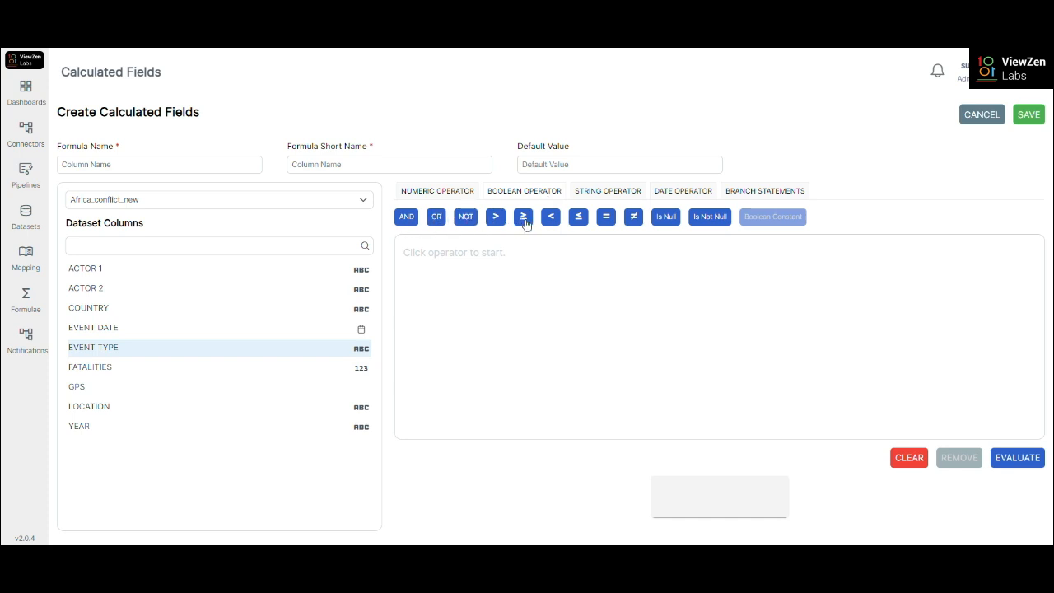
{"action": "left_click", "coordinate": [587, 195]}
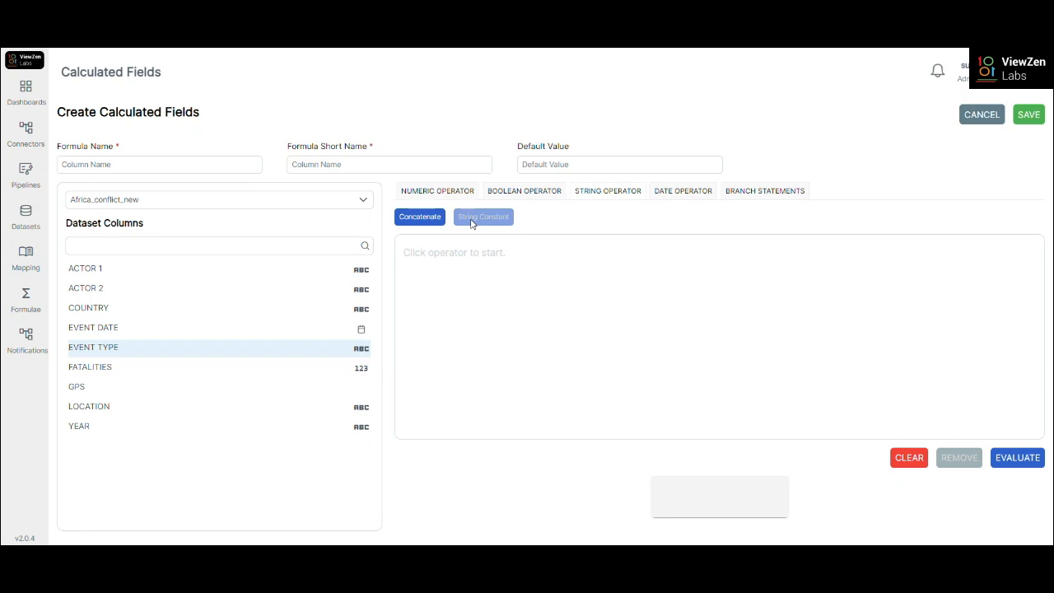
{"action": "left_click", "coordinate": [664, 198]}
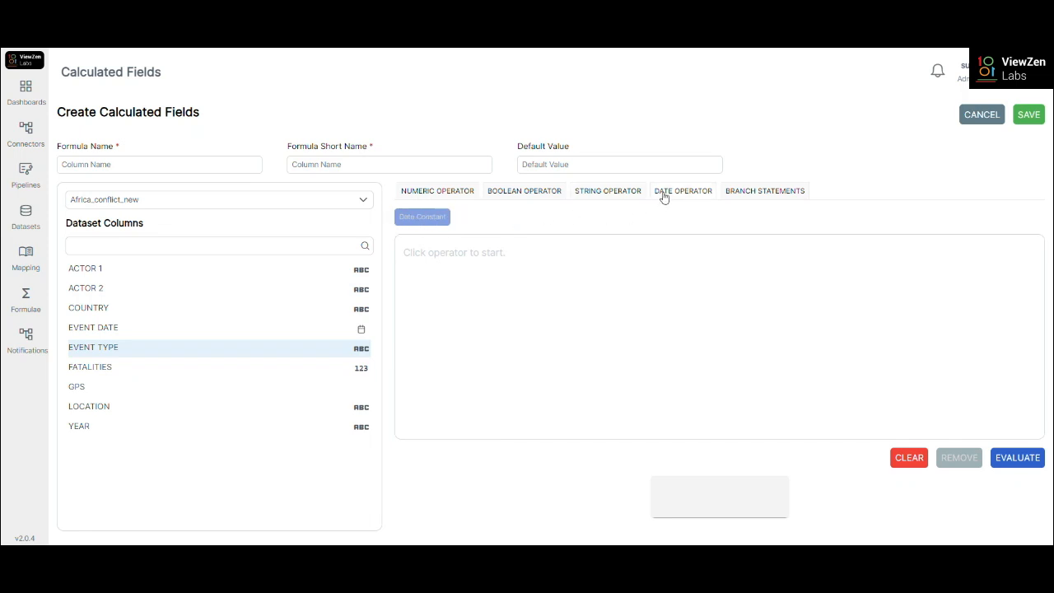
- Insert an If/Else branch statement into the empty formula and try adding a Switch statement
{"action": "left_click", "coordinate": [738, 194]}
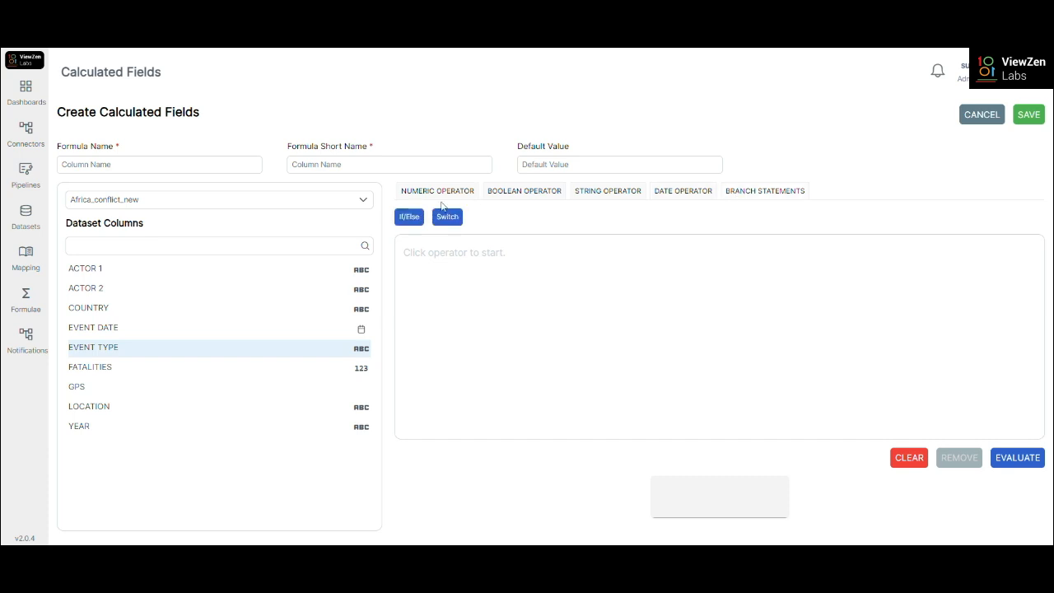
{"action": "left_click", "coordinate": [415, 220]}
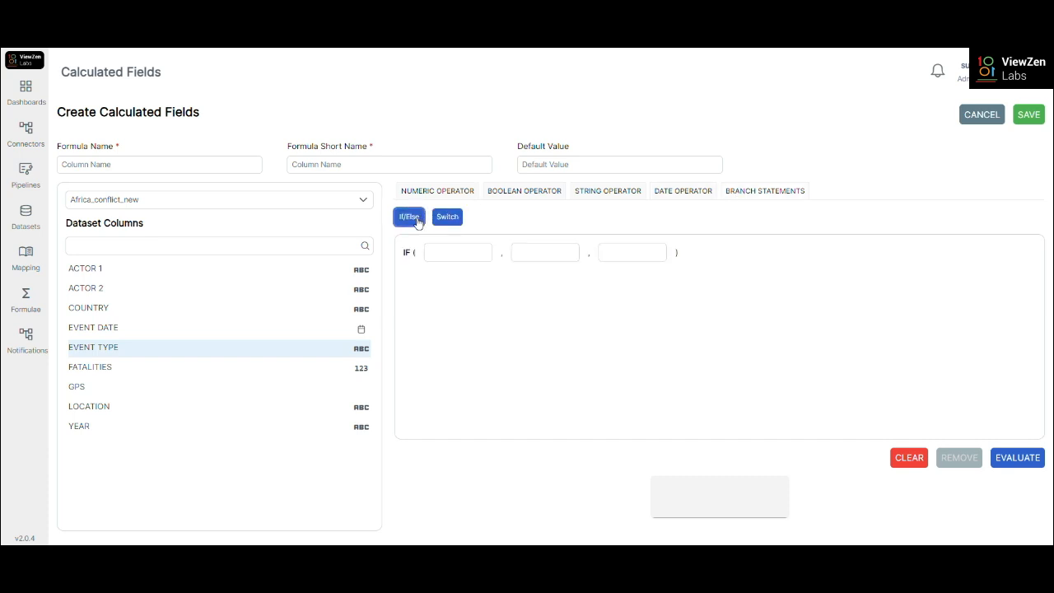
{"action": "left_click", "coordinate": [446, 222]}
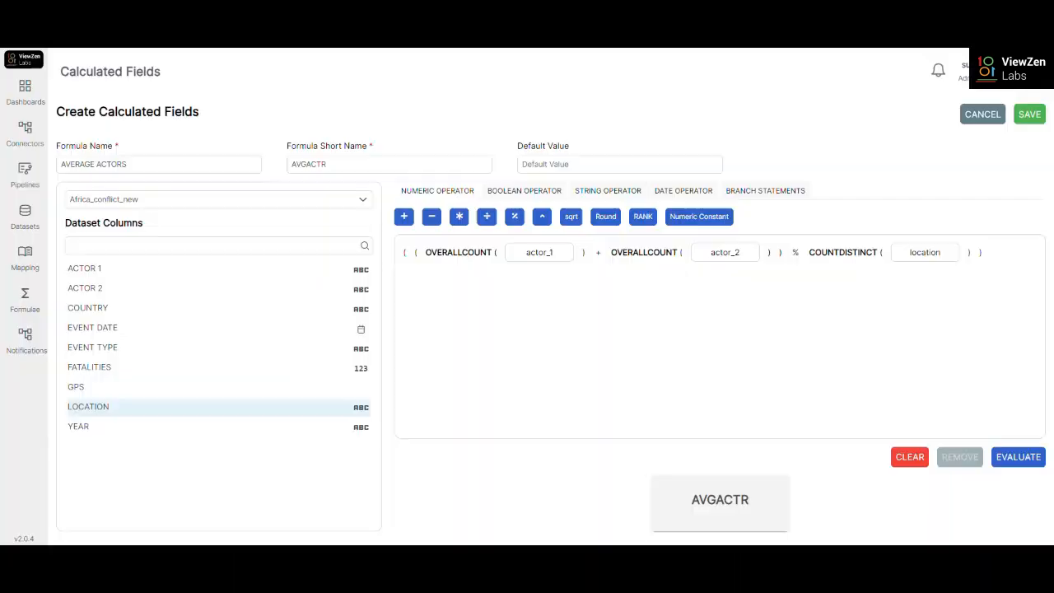
- Change the column of the first OVERALLCOUNT operand in the AVERAGE ACTORS formula to ACTOR 2
{"action": "left_click", "coordinate": [194, 249]}
{"action": "left_click", "coordinate": [195, 247]}
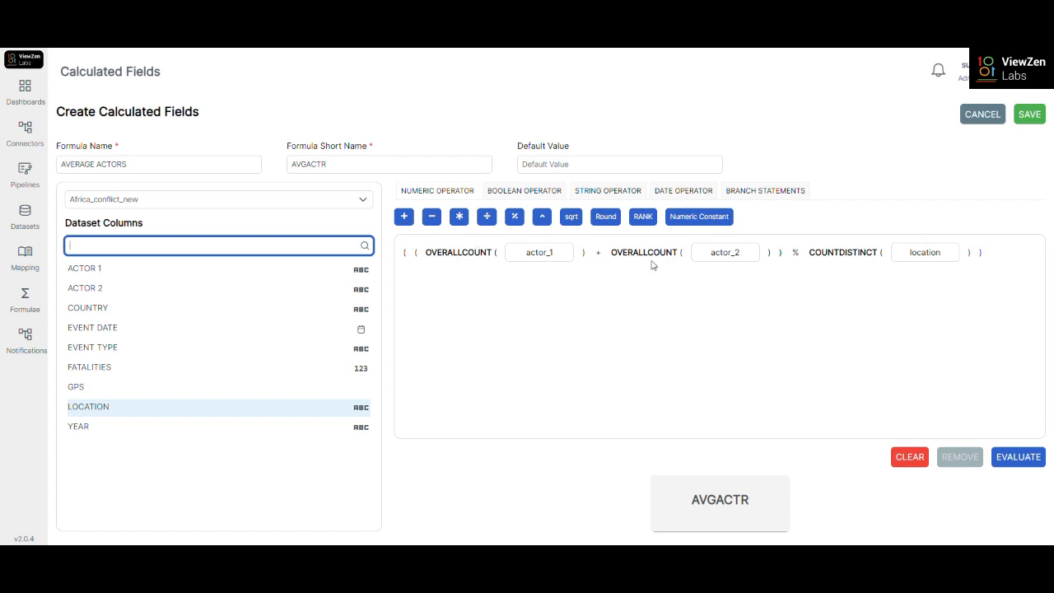
{"action": "left_click", "coordinate": [532, 266]}
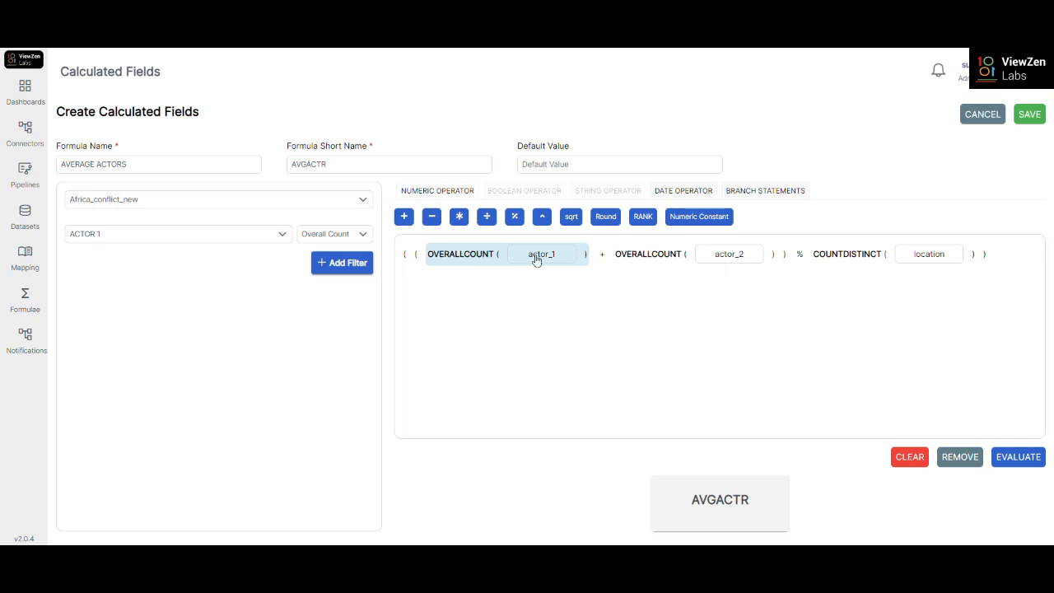
{"action": "left_click", "coordinate": [285, 236]}
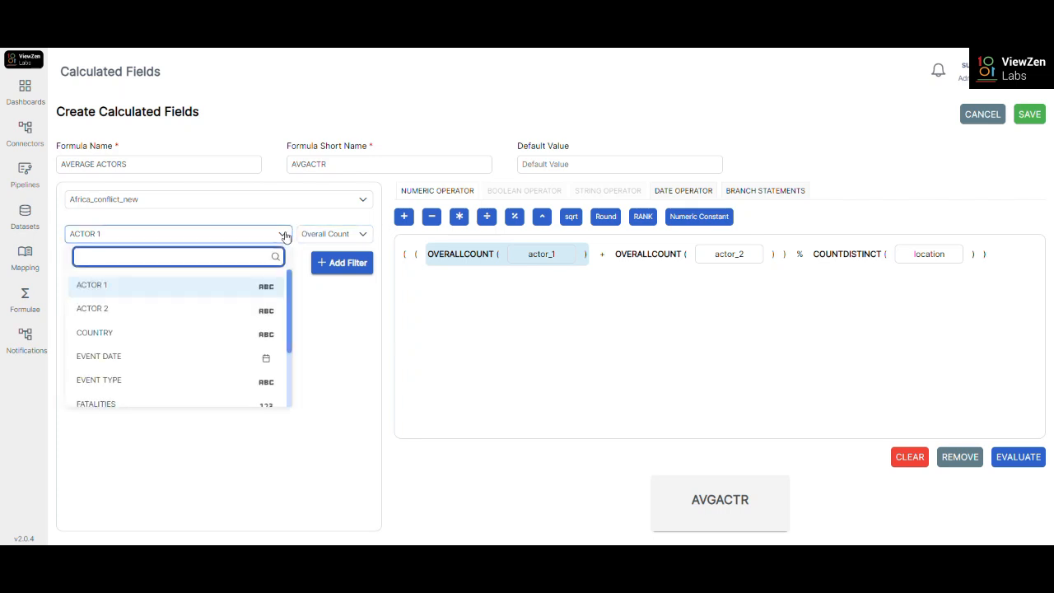
{"action": "double_click", "coordinate": [532, 256]}
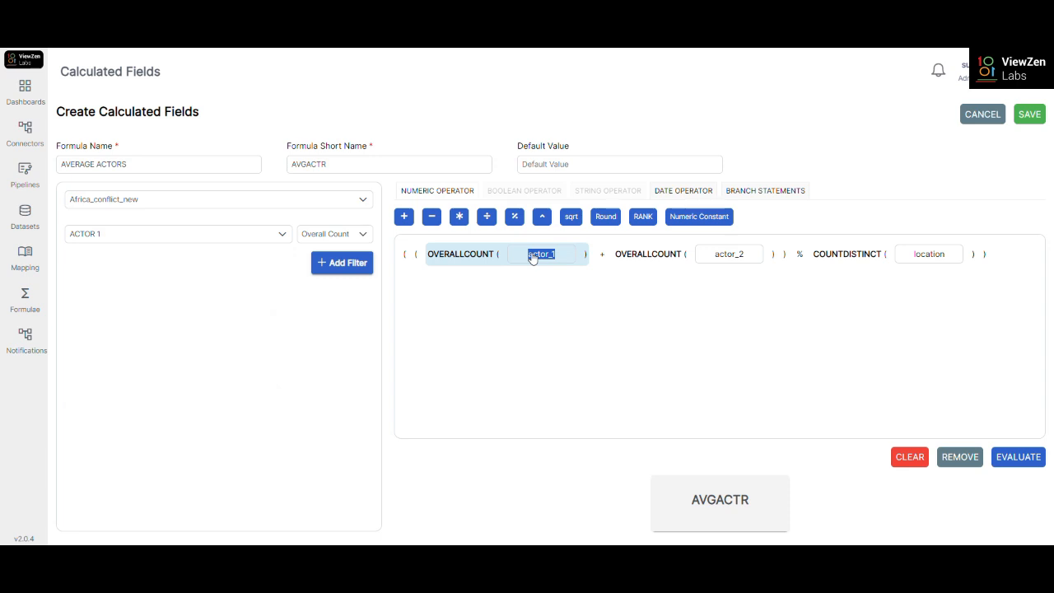
{"action": "left_click", "coordinate": [281, 236]}
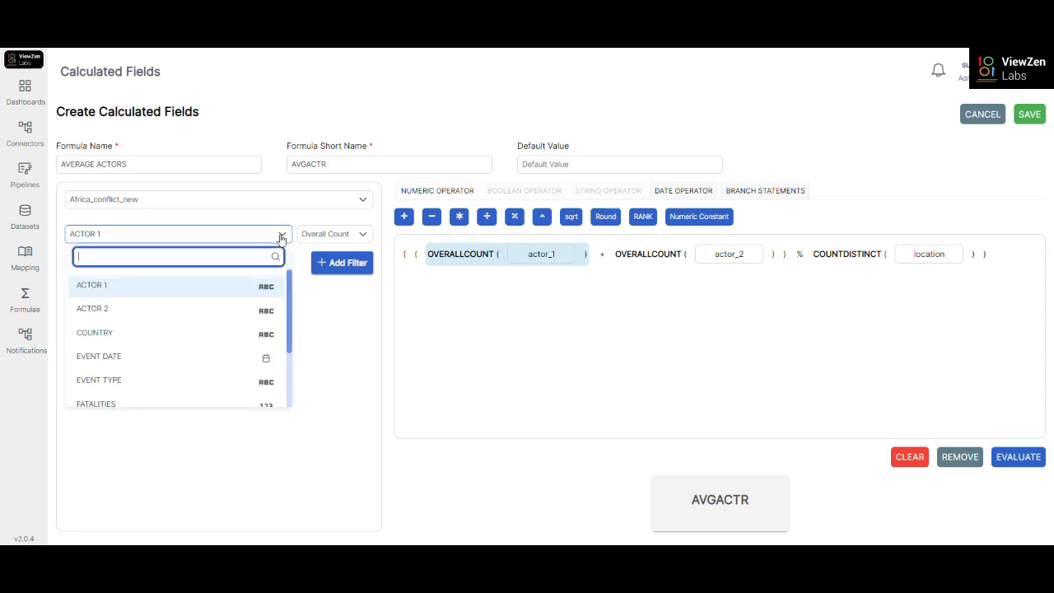
{"action": "left_click", "coordinate": [160, 310]}
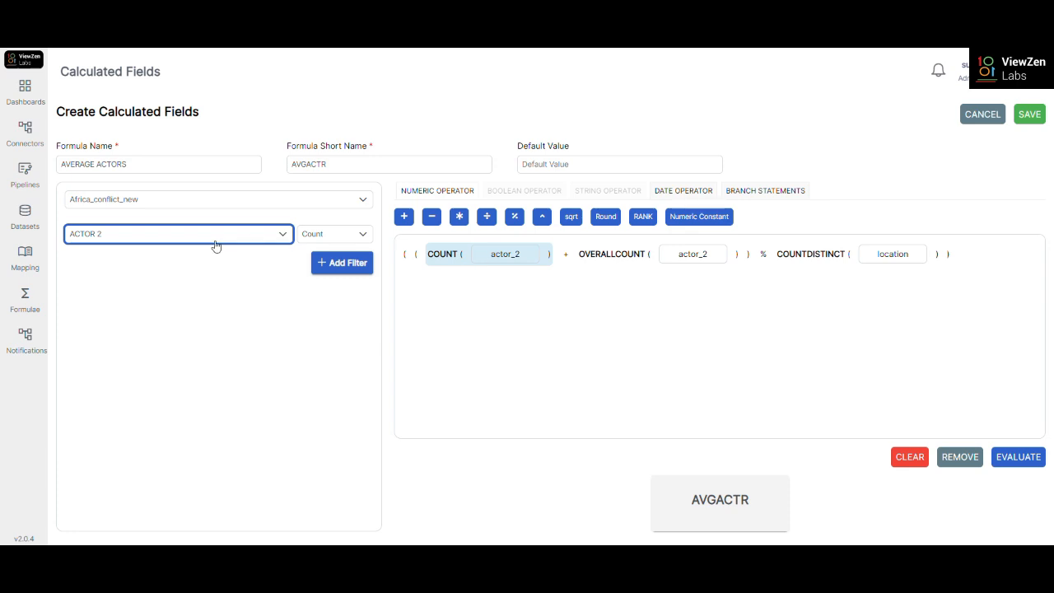
- Change the COUNT operand's column to ACTOR 1 and check its aggregation options, keeping Count
{"action": "left_click", "coordinate": [278, 235]}
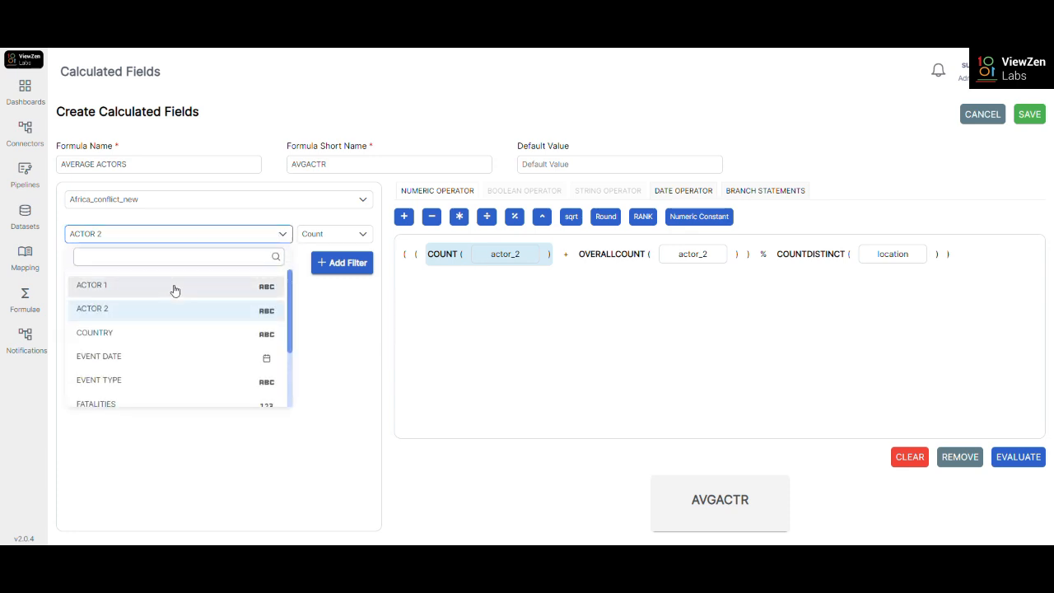
{"action": "left_click", "coordinate": [174, 290]}
{"action": "left_click", "coordinate": [363, 238]}
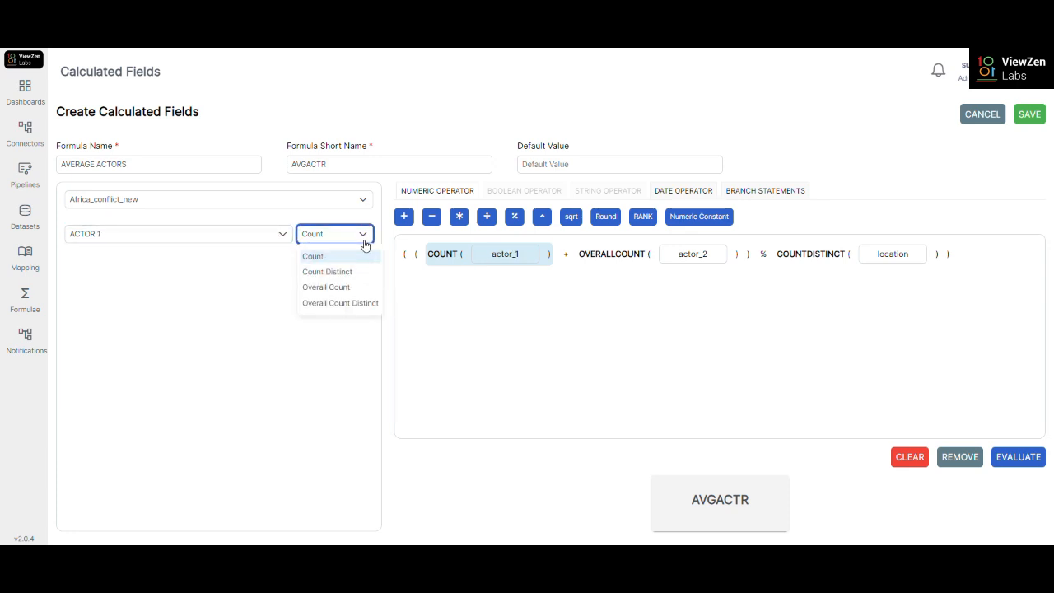
{"action": "left_click", "coordinate": [365, 244]}
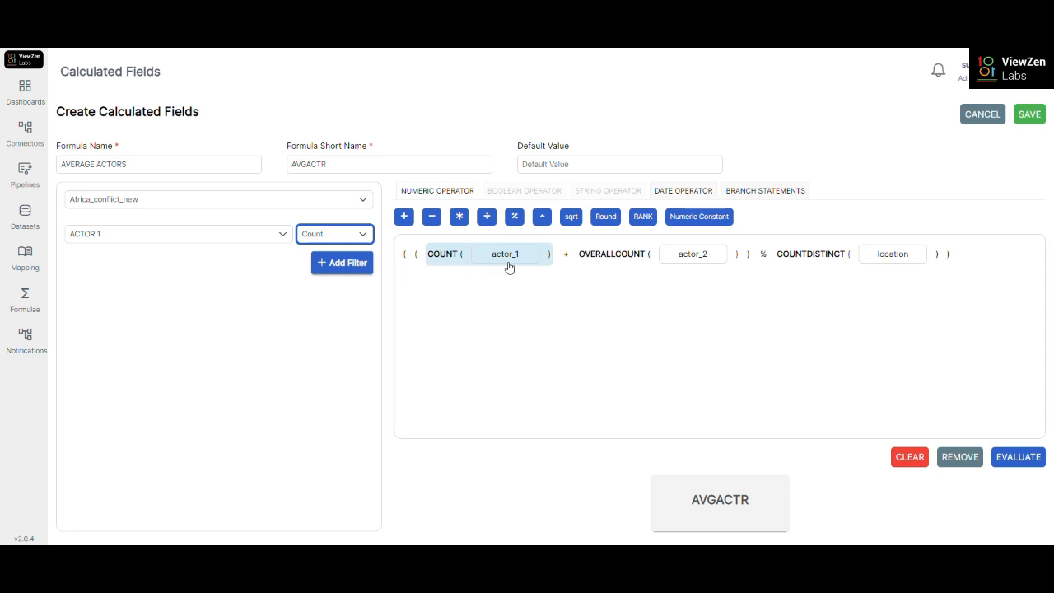
{"action": "left_click", "coordinate": [333, 329]}
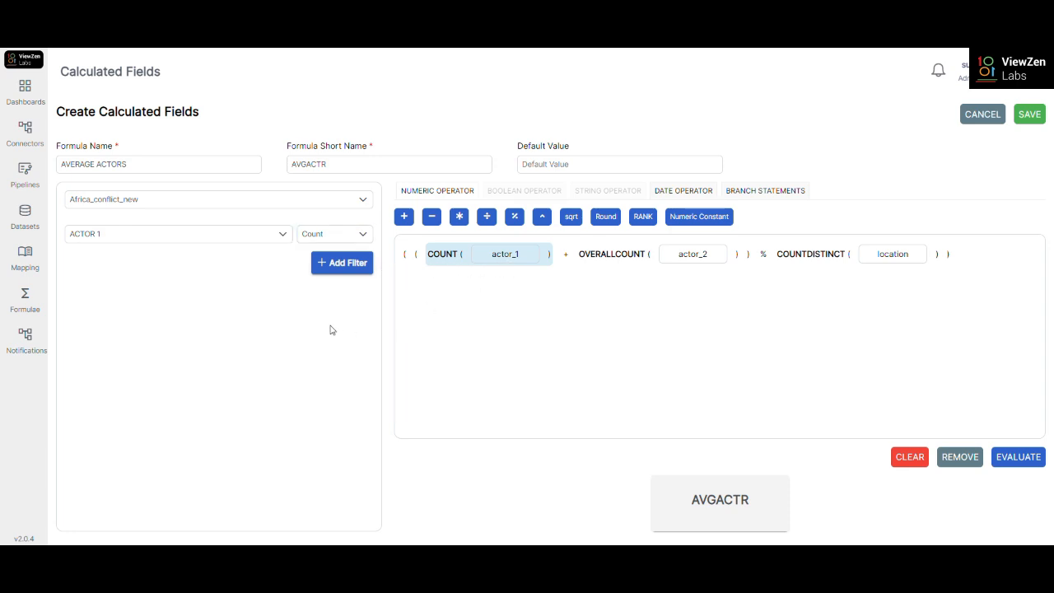
- Add a filter to the ACTOR 1 count that requires COUNTRY Is Not Null
{"action": "left_click", "coordinate": [358, 273]}
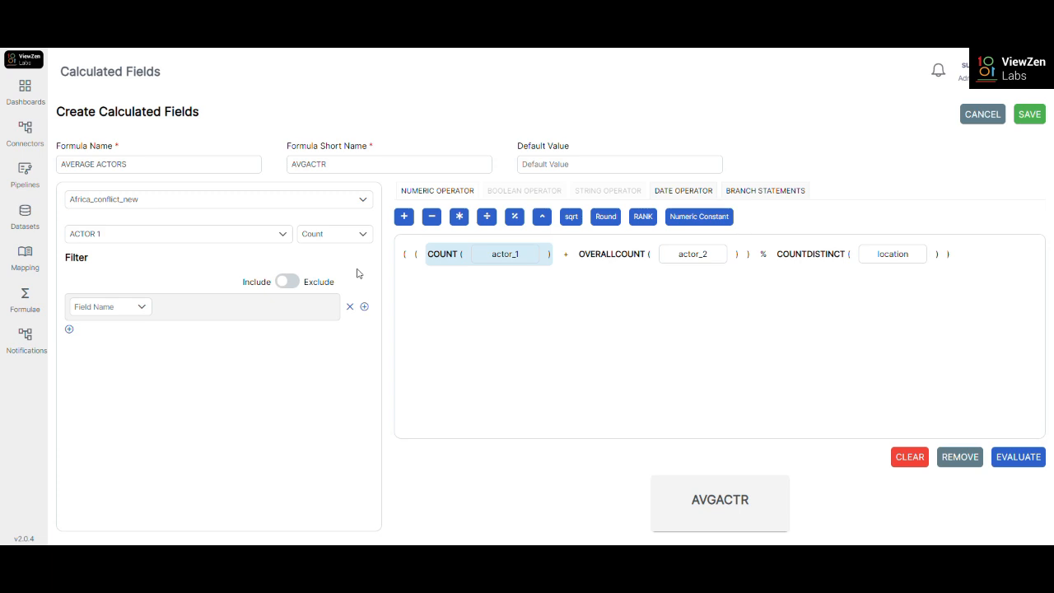
{"action": "left_click", "coordinate": [145, 307]}
{"action": "left_click", "coordinate": [142, 310]}
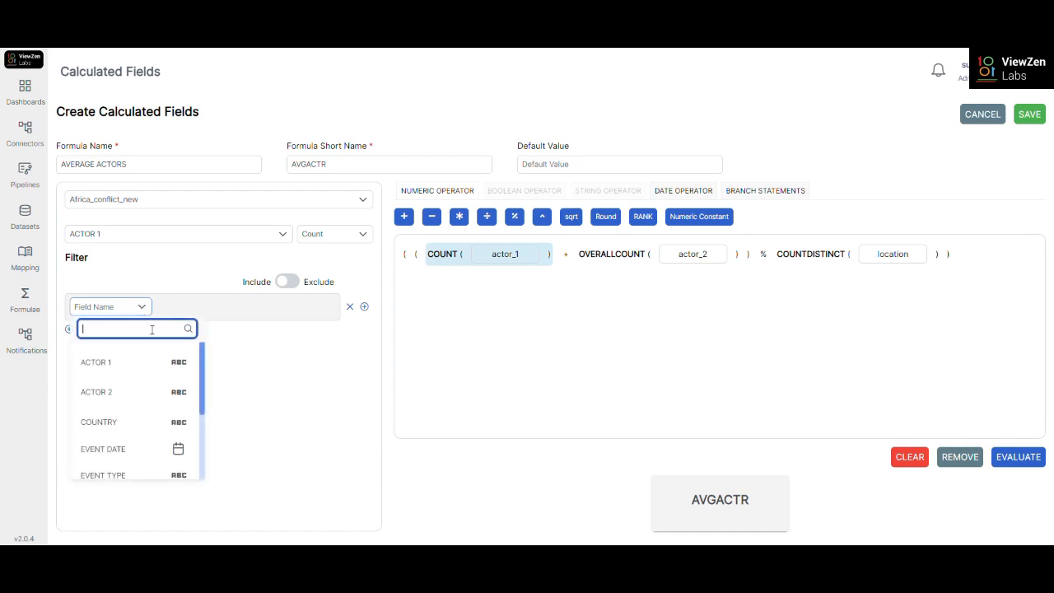
{"action": "left_click", "coordinate": [104, 422]}
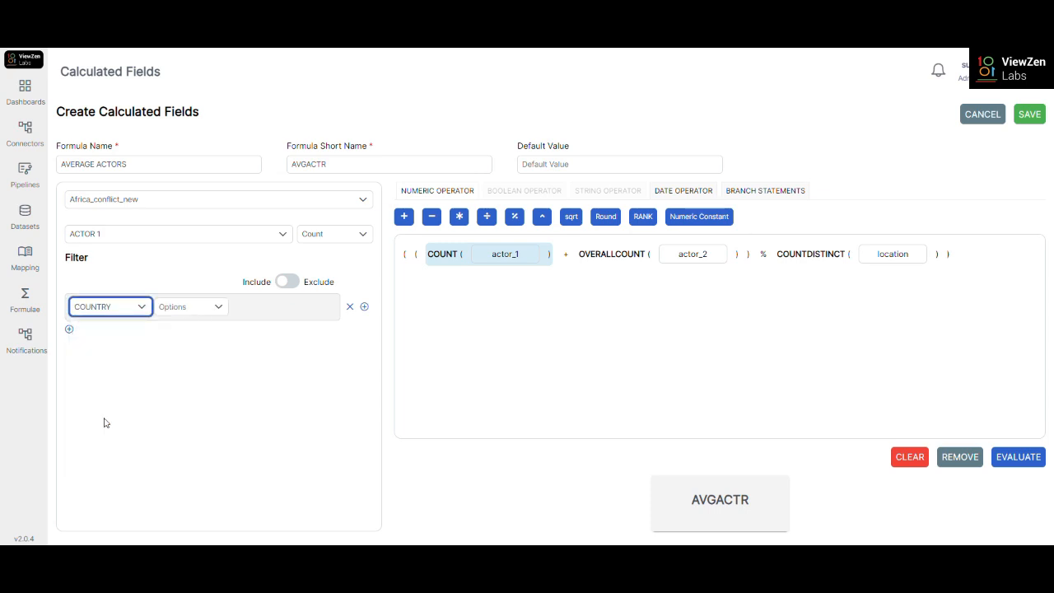
{"action": "left_click", "coordinate": [220, 307]}
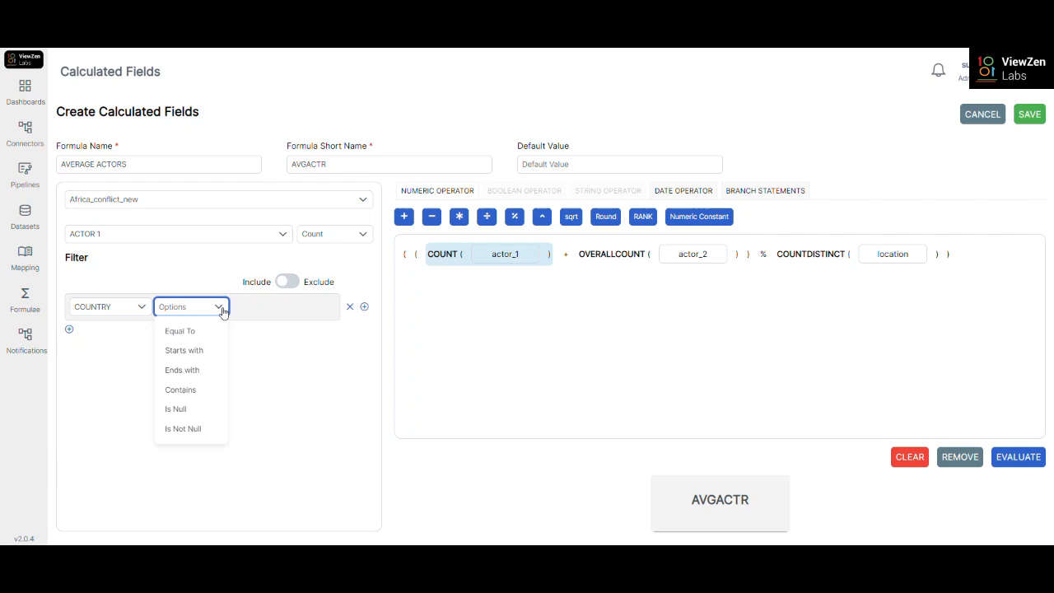
{"action": "left_click", "coordinate": [187, 434]}
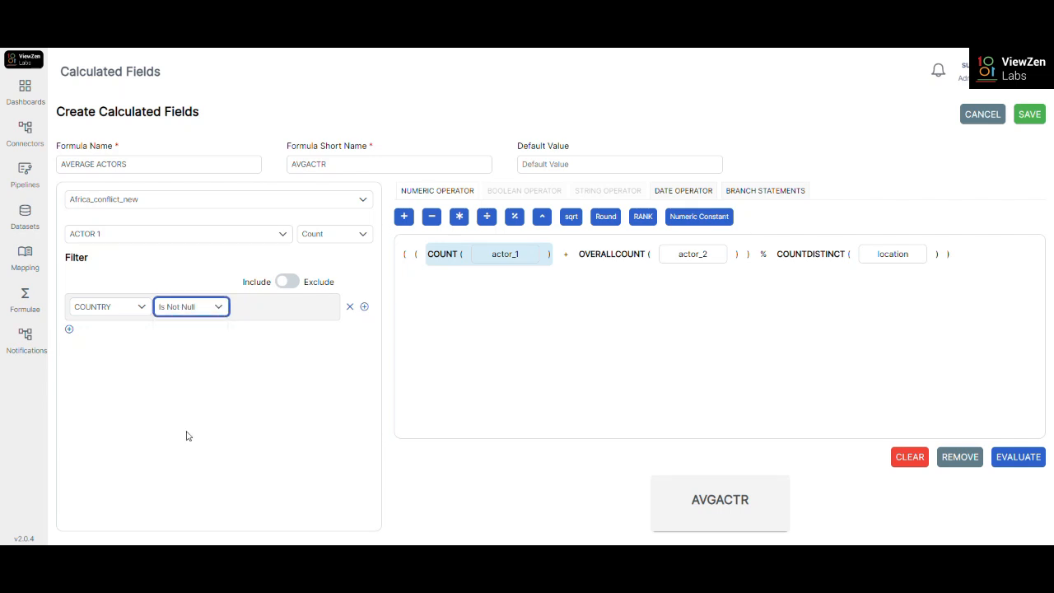
{"action": "left_click", "coordinate": [265, 379]}
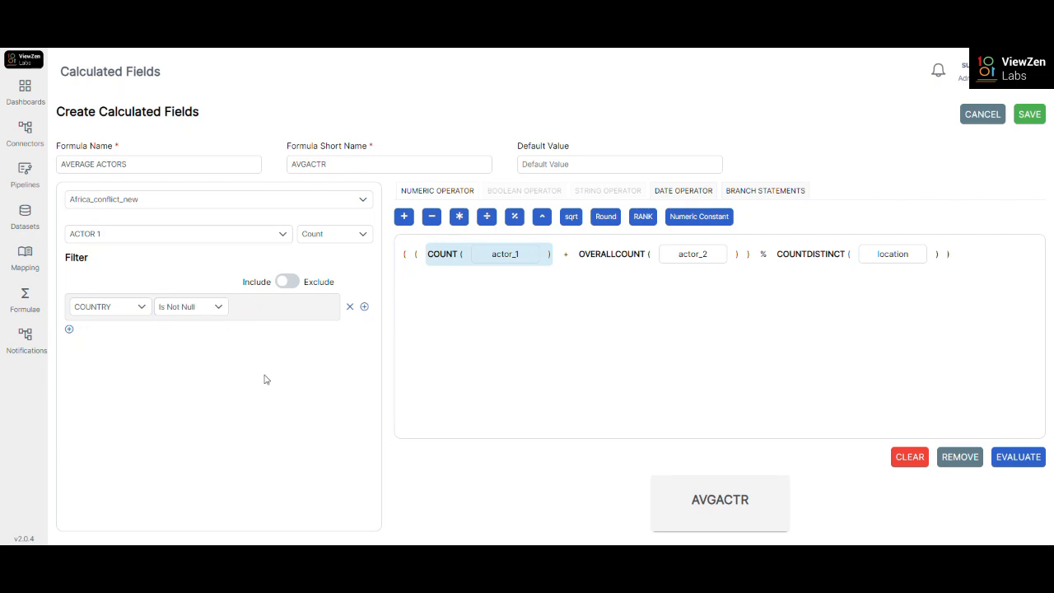
- Try the filter's Include/Exclude switch, and add a second AND condition and remove it again
{"action": "left_click", "coordinate": [282, 285]}
{"action": "left_click", "coordinate": [291, 284]}
{"action": "left_click", "coordinate": [365, 308]}
{"action": "left_click", "coordinate": [377, 325]}
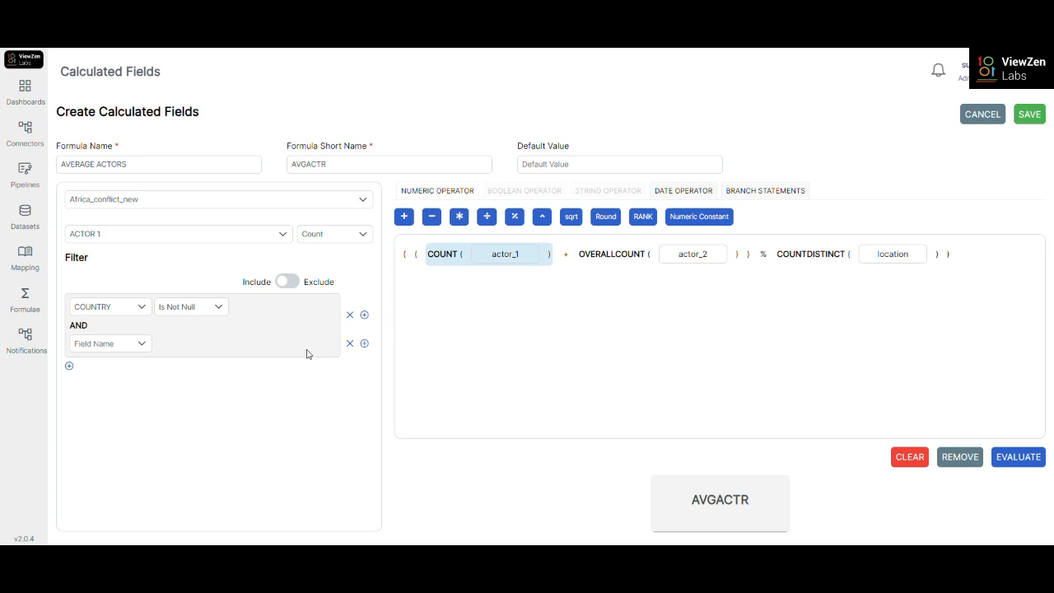
{"action": "left_click", "coordinate": [141, 345]}
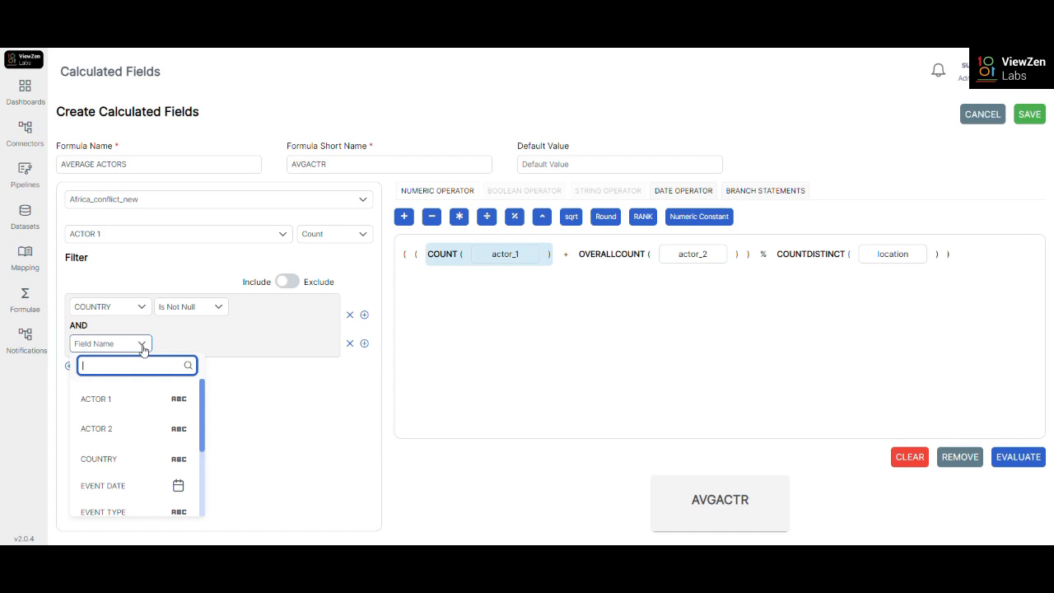
{"action": "left_click", "coordinate": [142, 346]}
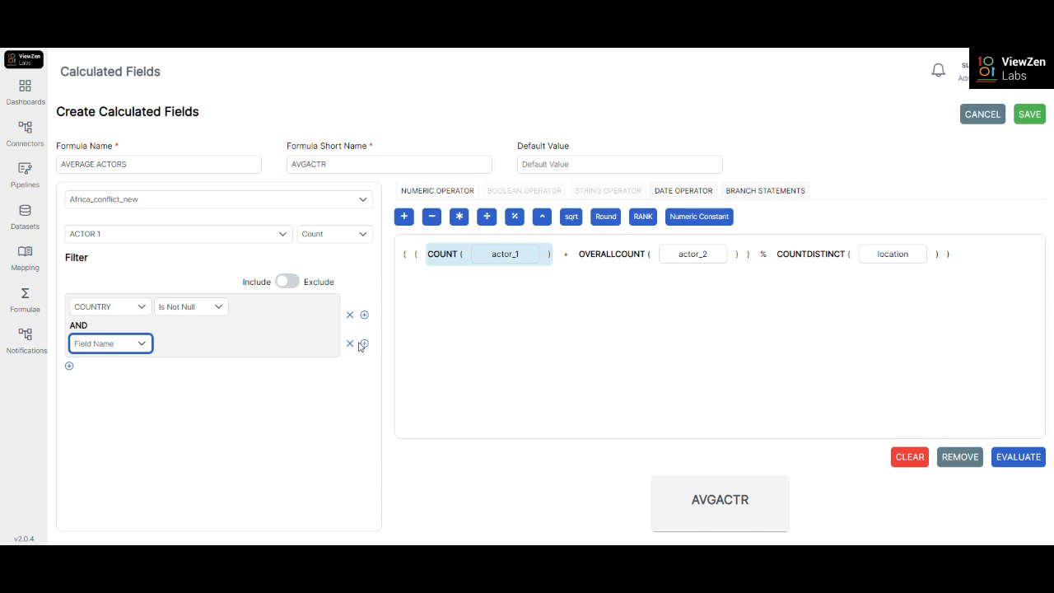
{"action": "left_click", "coordinate": [350, 344]}
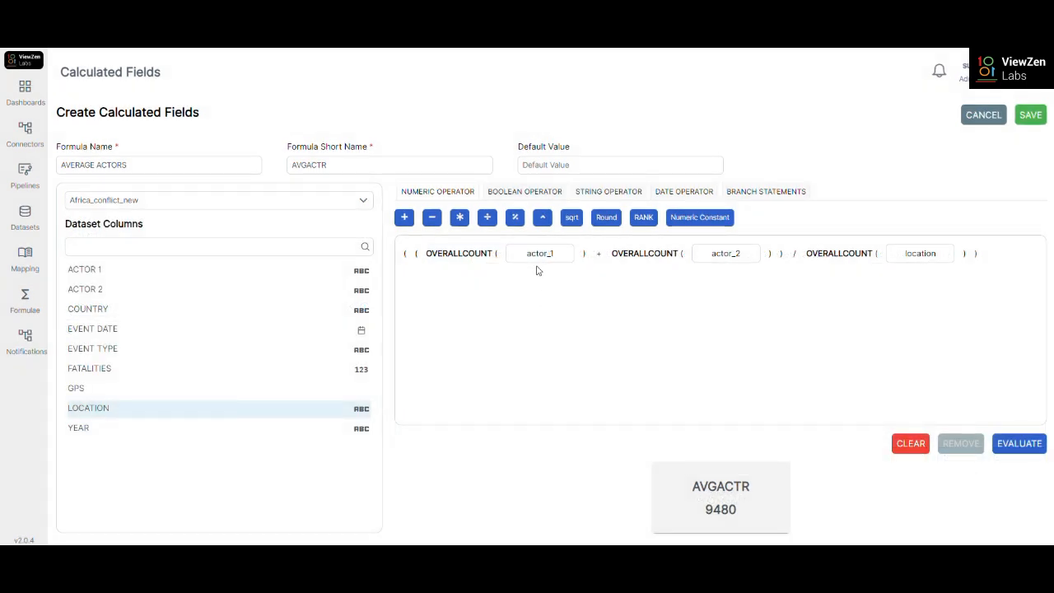
- Inspect the settings of the actor_1, actor_2 and location operands in turn, and evaluate the AVERAGE ACTORS formula
{"action": "left_click", "coordinate": [538, 262]}
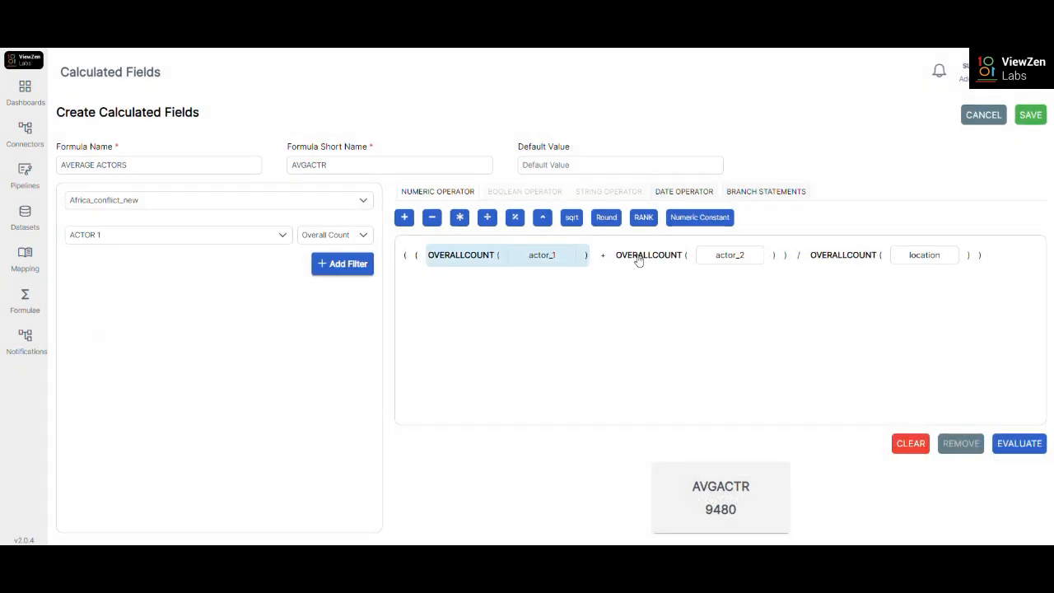
{"action": "left_click", "coordinate": [734, 265]}
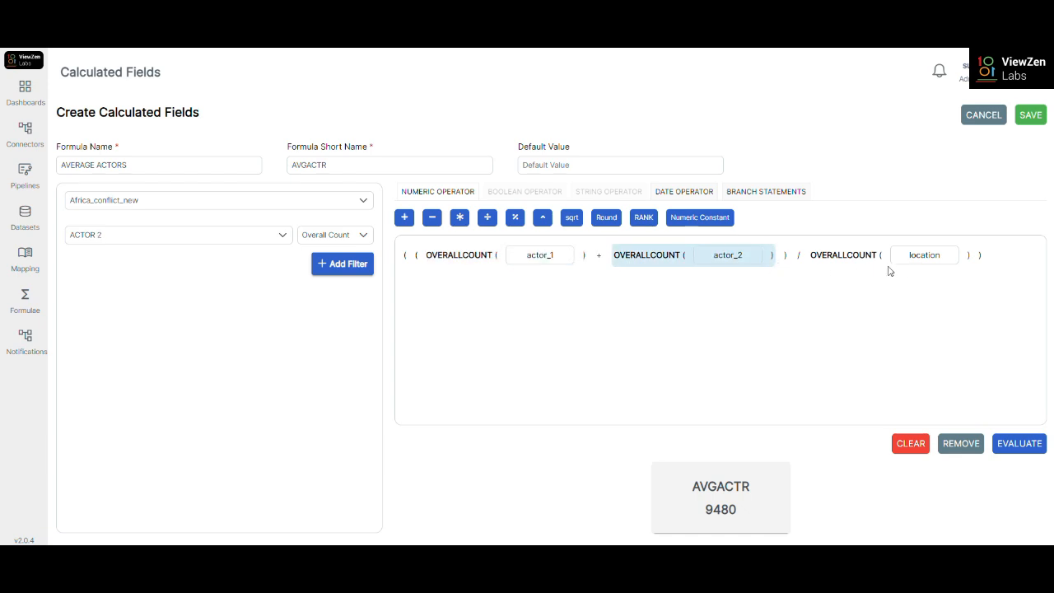
{"action": "left_click", "coordinate": [914, 264]}
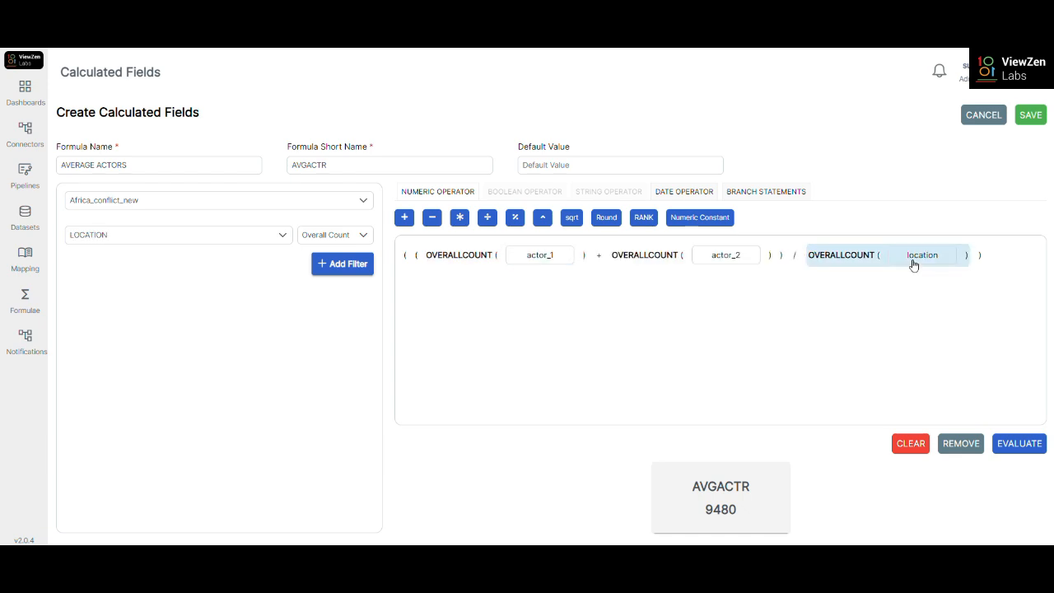
{"action": "left_click", "coordinate": [1009, 449]}
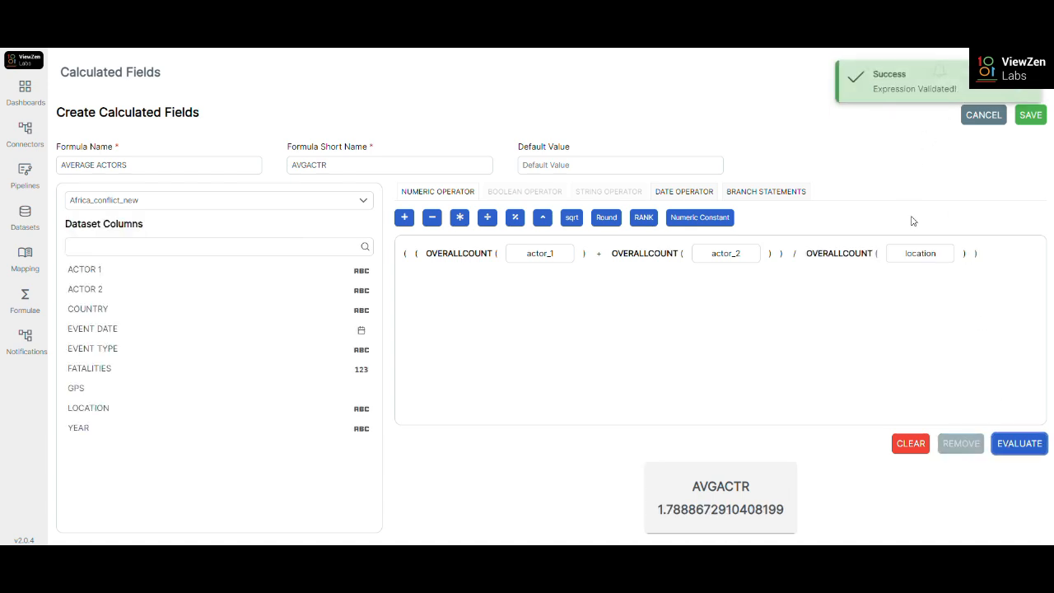
- Replace the location operand in the formula's divisor with the Overall Count of COUNTRY
{"action": "left_click", "coordinate": [919, 257]}
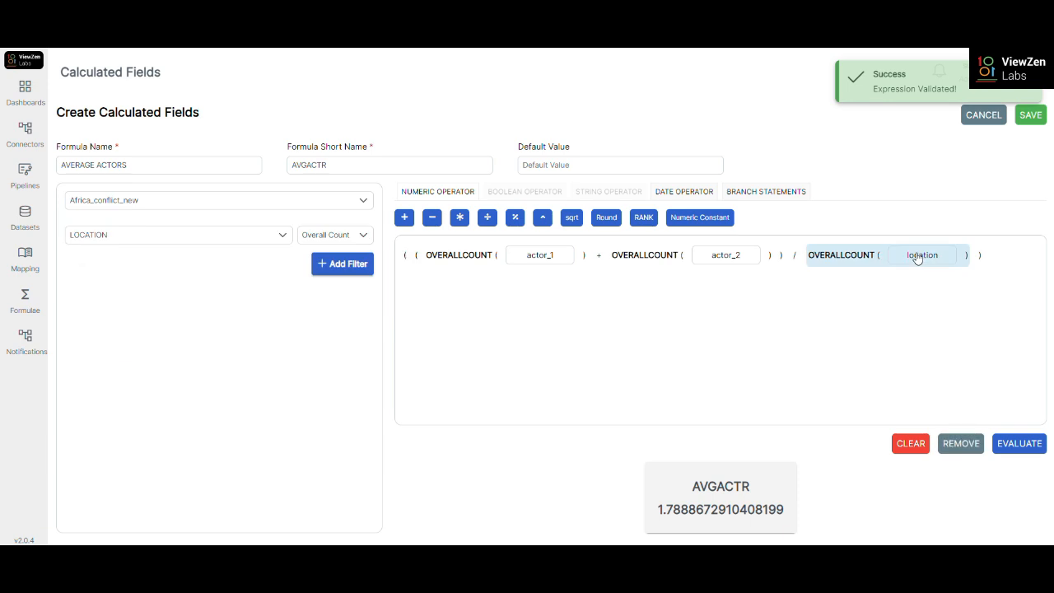
{"action": "left_click", "coordinate": [958, 446]}
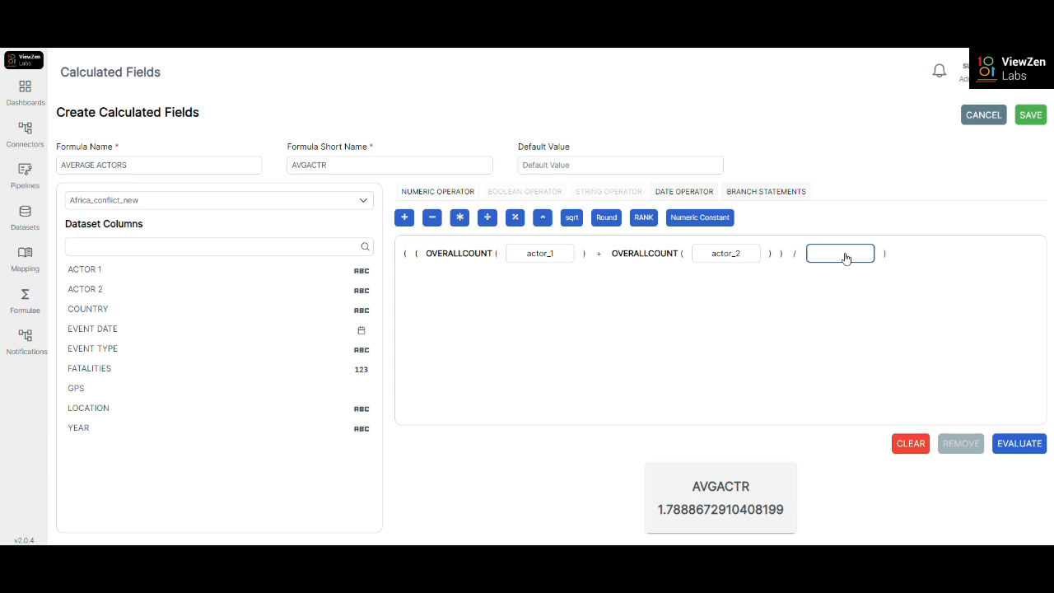
{"action": "left_click", "coordinate": [223, 314]}
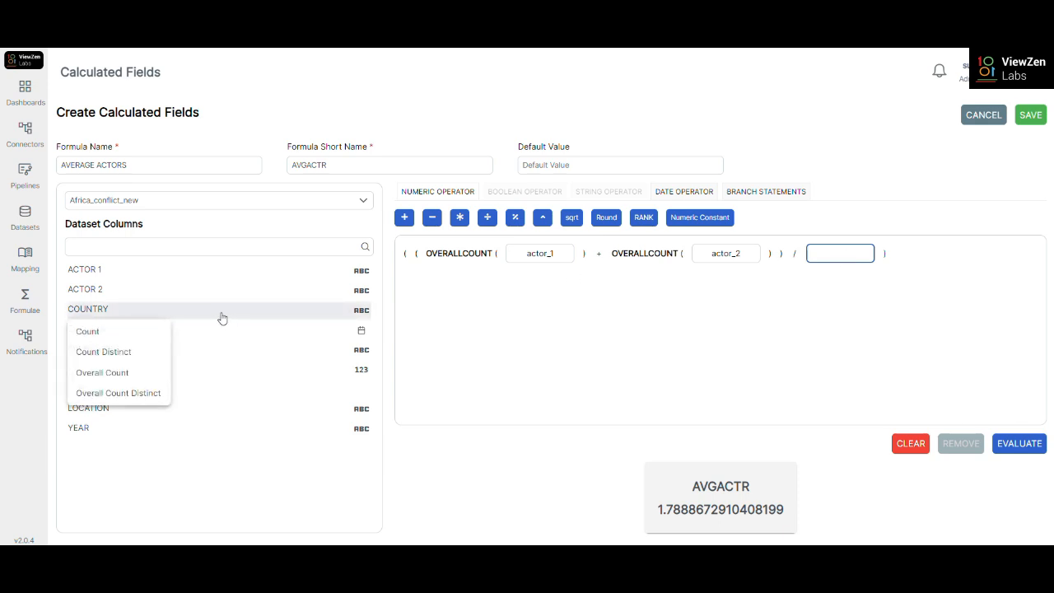
{"action": "left_click", "coordinate": [100, 372]}
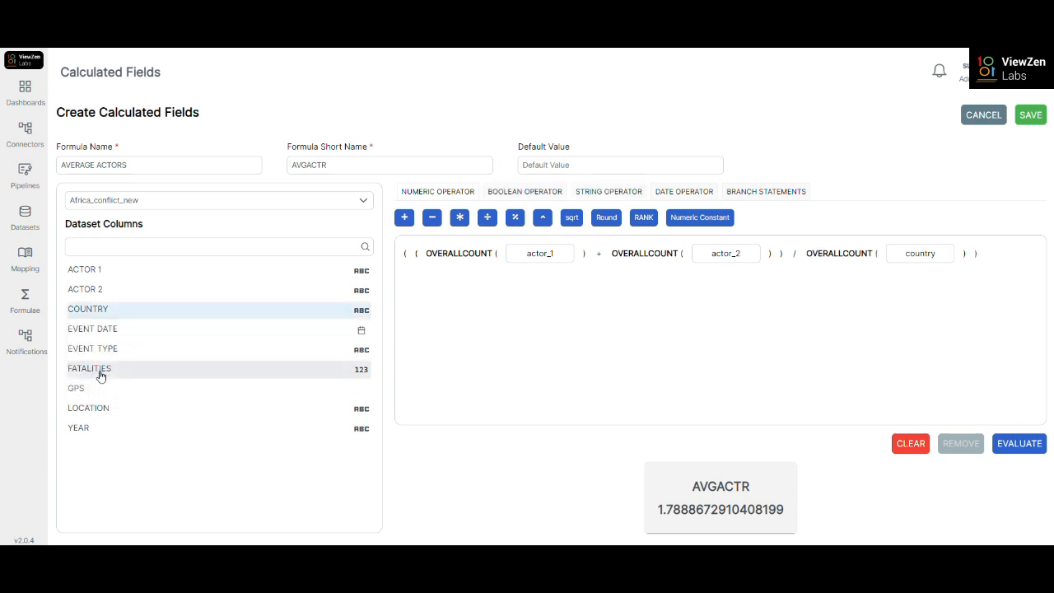
- Clear the formula and cancel creating the calculated field to return to the list of formulae
{"action": "left_click", "coordinate": [910, 445]}
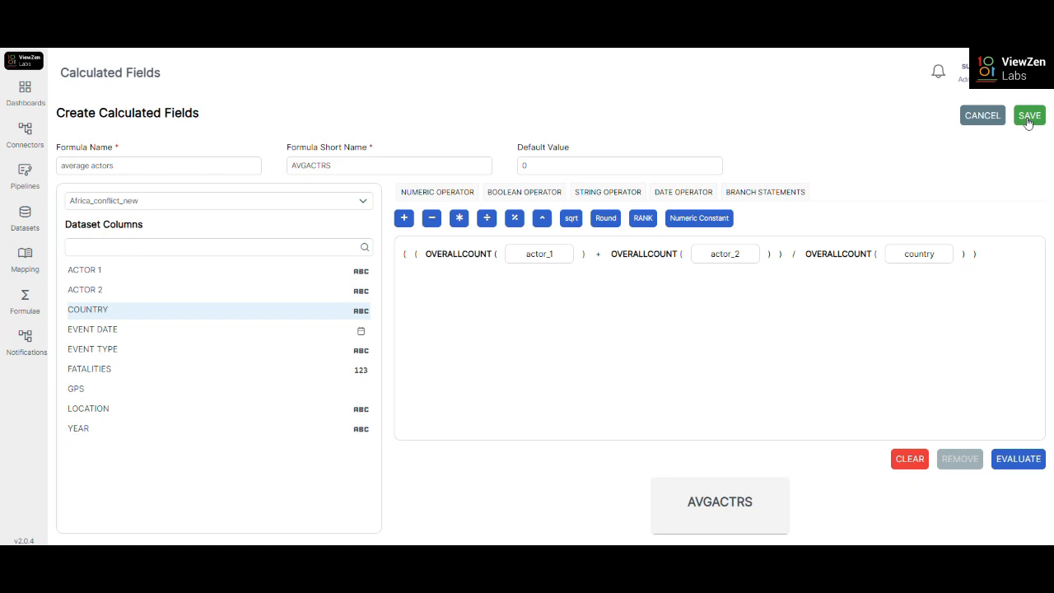
{"action": "left_click", "coordinate": [983, 117]}
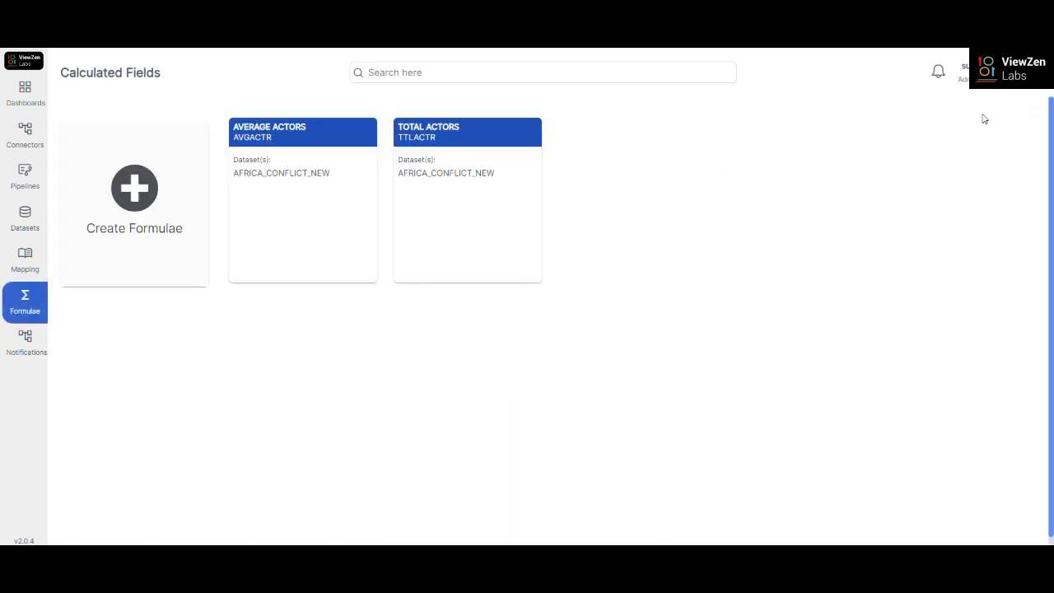